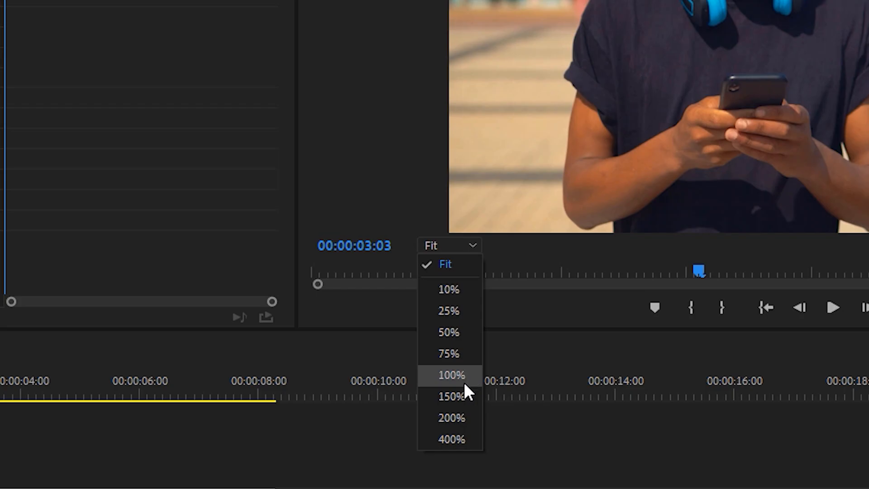
Zoom the preview to 150% and start the opacity mask below the shirt's hem, tracing around the left-hand elbow and up the arm.
{"action": "left_click", "coordinate": [461, 395]}
{"action": "left_click_drag", "start_coordinate": [670, 236], "coordinate": [522, 235]}
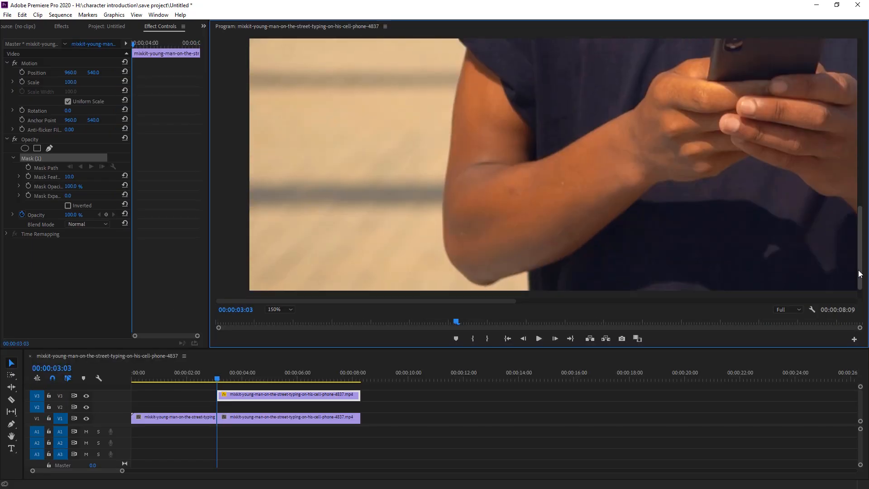
{"action": "left_click_drag", "start_coordinate": [859, 273], "coordinate": [646, 279]}
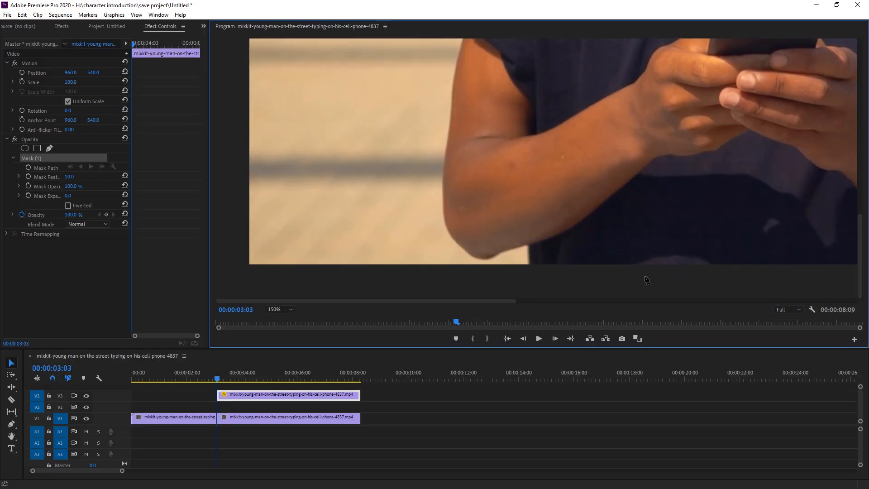
{"action": "left_click", "coordinate": [529, 267]}
{"action": "left_click", "coordinate": [527, 245]}
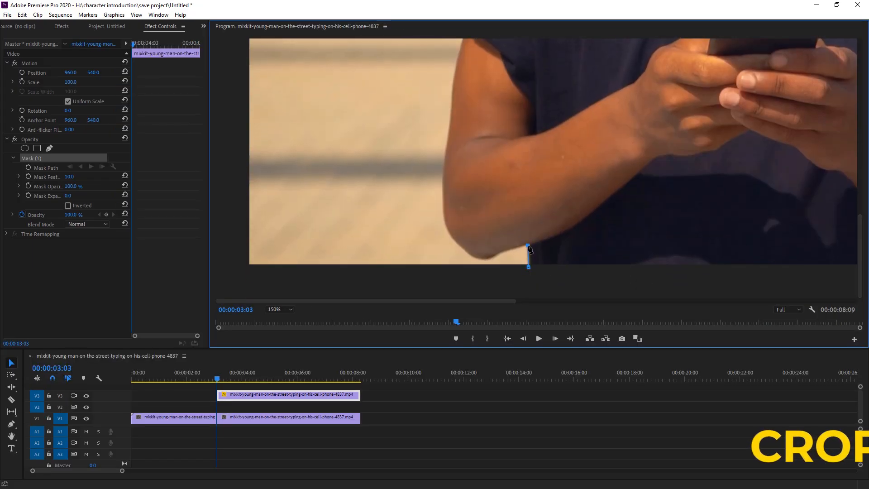
{"action": "left_click", "coordinate": [499, 252]}
{"action": "left_click_drag", "start_coordinate": [499, 252], "coordinate": [491, 257]}
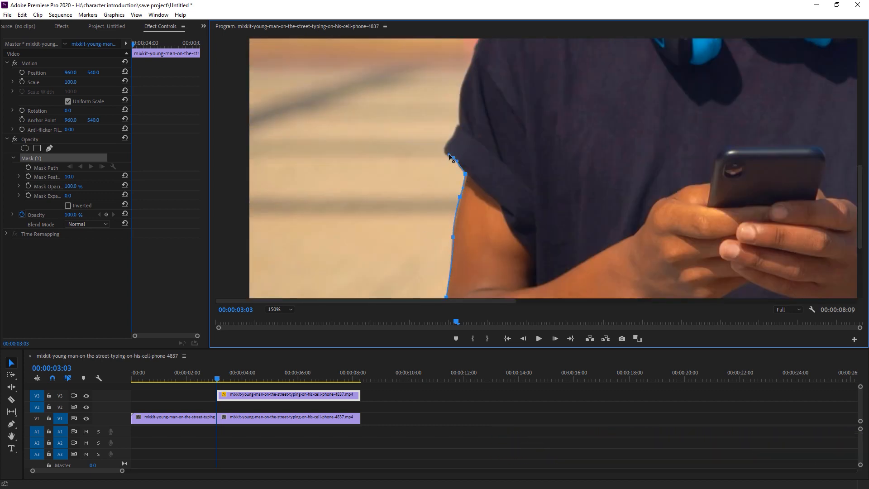
Continue the mask path around the left-hand sleeve and over the shoulder to the headphones.
{"action": "scroll", "coordinate": [456, 129], "scroll_direction": "up", "scroll_amount": 3}
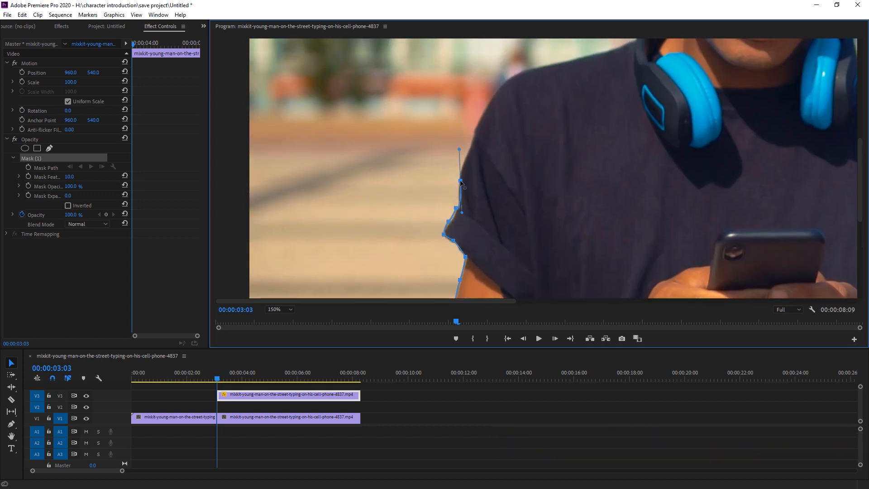
{"action": "mouse_move", "coordinate": [860, 214]}
{"action": "left_mouse_down"}
{"action": "mouse_move", "coordinate": [864, 190]}
{"action": "mouse_move", "coordinate": [862, 199]}
{"action": "left_mouse_up"}
{"action": "left_click_drag", "start_coordinate": [490, 152], "coordinate": [603, 99]}
{"action": "left_click", "coordinate": [511, 125]}
{"action": "left_click_drag", "start_coordinate": [861, 156], "coordinate": [862, 141]}
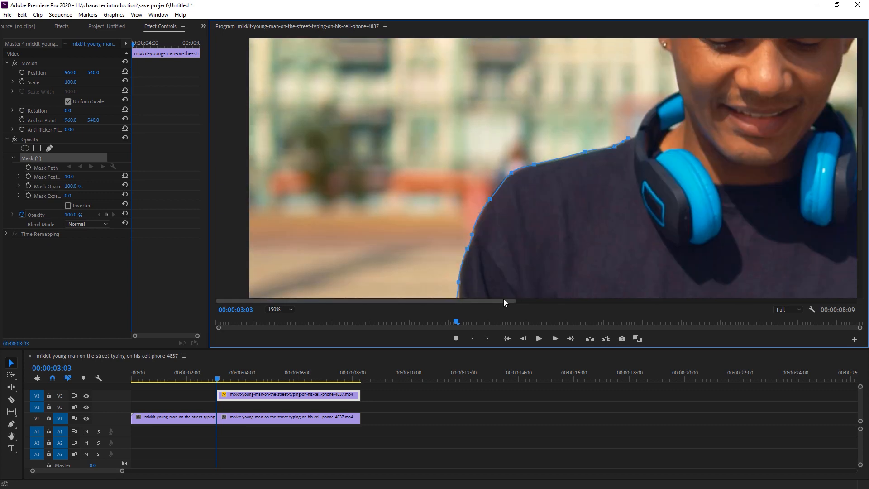
Extend the mask path around the left-hand side of the headphones and up the neck toward the ear.
{"action": "left_click_drag", "start_coordinate": [504, 300], "coordinate": [578, 300]}
{"action": "left_click_drag", "start_coordinate": [482, 126], "coordinate": [487, 110]}
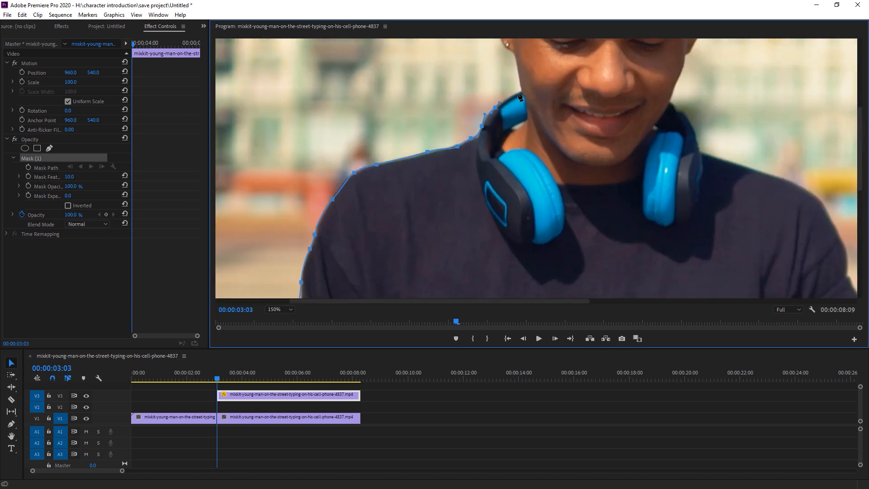
{"action": "left_click", "coordinate": [519, 93]}
{"action": "scroll", "coordinate": [519, 93], "scroll_direction": "up", "scroll_amount": 3}
{"action": "left_click", "coordinate": [517, 133]}
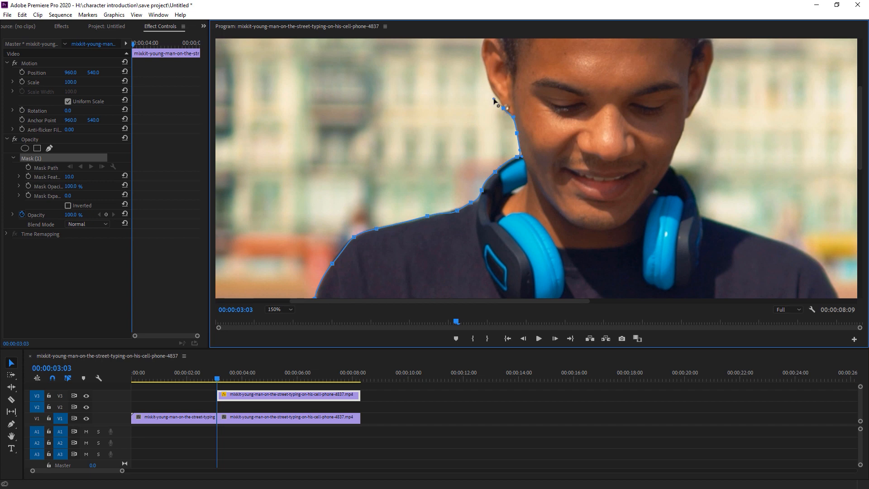
Trace the mask path around the left-hand ear and hairline and across the top of the head.
{"action": "scroll", "coordinate": [514, 119], "scroll_direction": "up", "scroll_amount": 4}
{"action": "left_click_drag", "start_coordinate": [486, 164], "coordinate": [483, 144]}
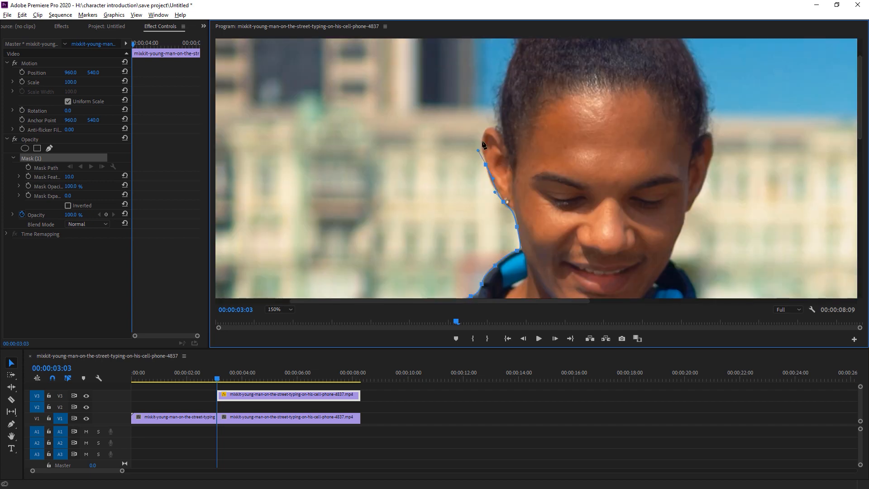
{"action": "scroll", "coordinate": [509, 75], "scroll_direction": "up", "scroll_amount": 1}
{"action": "left_click_drag", "start_coordinate": [505, 88], "coordinate": [514, 71]}
{"action": "left_click", "coordinate": [517, 60]}
{"action": "left_click_drag", "start_coordinate": [530, 40], "coordinate": [553, 30]}
{"action": "left_click", "coordinate": [667, 42]}
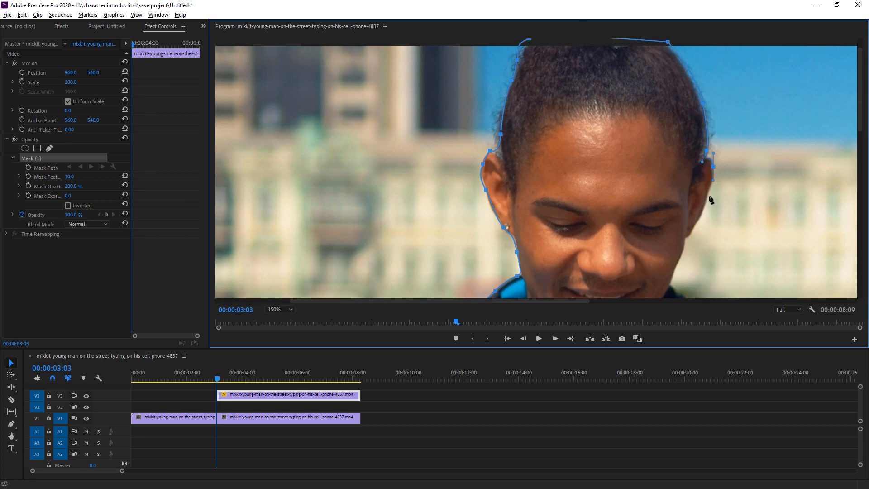
Trace the mask path down the right-hand side of the face and around the headphones to the shoulder.
{"action": "left_click_drag", "start_coordinate": [703, 203], "coordinate": [701, 211]}
{"action": "left_click_drag", "start_coordinate": [690, 230], "coordinate": [683, 247]}
{"action": "scroll", "coordinate": [722, 202], "scroll_direction": "down", "scroll_amount": 5}
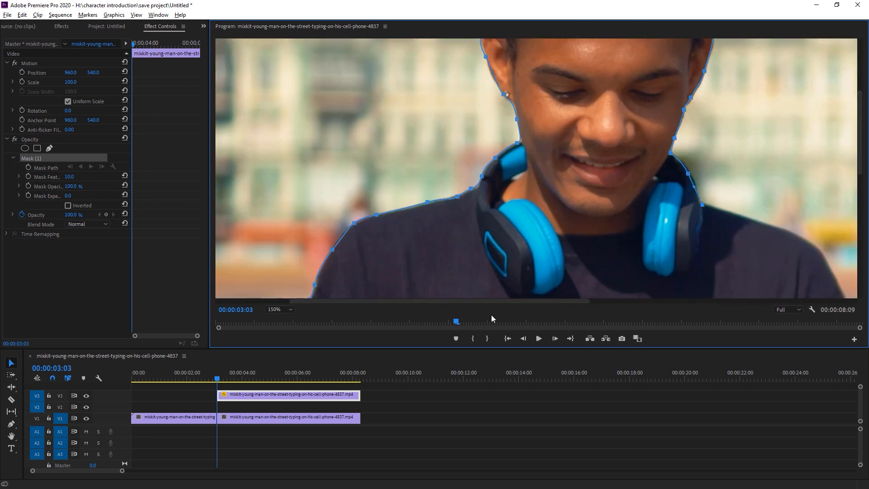
{"action": "left_click_drag", "start_coordinate": [492, 301], "coordinate": [610, 302]}
Place mask points along the right-hand shoulder and around the sleeve to where the bare arm starts.
{"action": "left_click", "coordinate": [568, 249]}
{"action": "scroll", "coordinate": [568, 240], "scroll_direction": "down", "scroll_amount": 7}
{"action": "left_click", "coordinate": [590, 97]}
{"action": "left_click", "coordinate": [596, 121]}
{"action": "left_click", "coordinate": [598, 137]}
{"action": "left_click", "coordinate": [614, 162]}
{"action": "left_click_drag", "start_coordinate": [587, 193], "coordinate": [583, 193]}
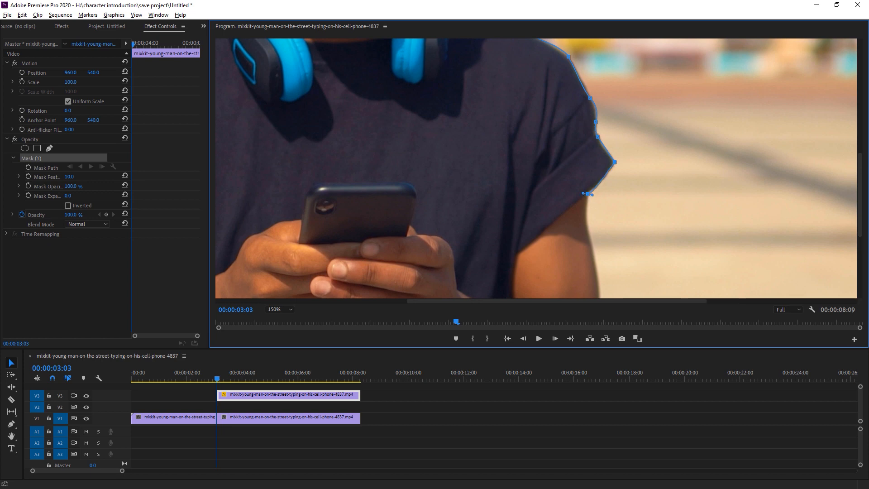
Trace the mask path down the right-hand arm and around the elbow to the edge of the shirt.
{"action": "left_click", "coordinate": [860, 146]}
{"action": "left_click_drag", "start_coordinate": [861, 146], "coordinate": [861, 284]}
{"action": "left_click_drag", "start_coordinate": [594, 105], "coordinate": [600, 131]}
{"action": "left_click_drag", "start_coordinate": [860, 245], "coordinate": [860, 253]}
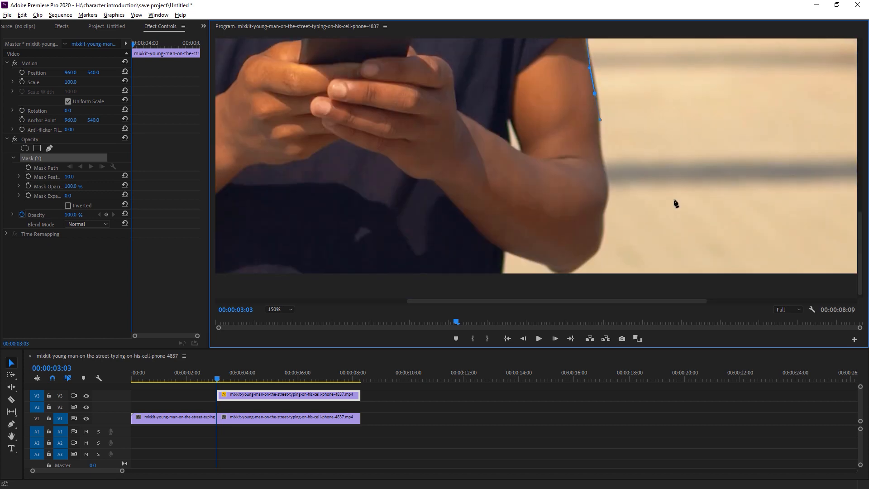
{"action": "left_click_drag", "start_coordinate": [602, 162], "coordinate": [606, 171]}
{"action": "scroll", "coordinate": [588, 254], "scroll_direction": "down", "scroll_amount": 1}
{"action": "left_click_drag", "start_coordinate": [569, 266], "coordinate": [560, 272]}
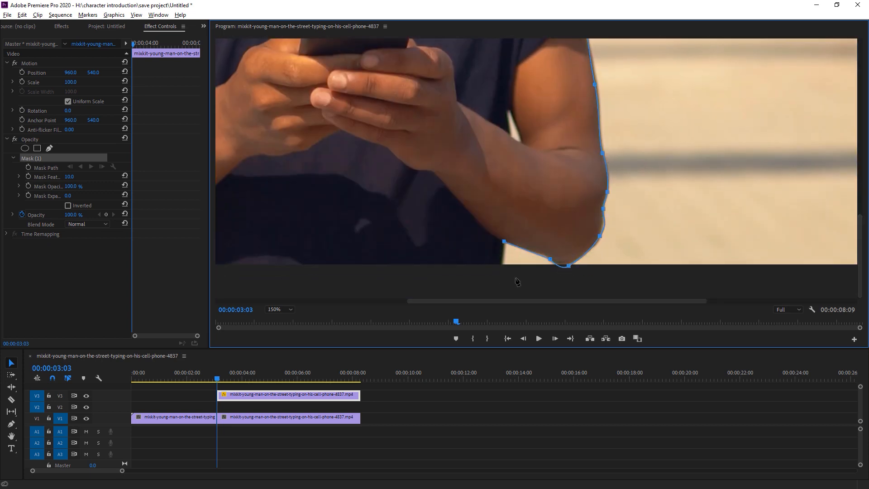
Close the mask path below the frame and set the preview zoom back to Fit.
{"action": "left_click", "coordinate": [500, 283]}
{"action": "left_click", "coordinate": [280, 309]}
{"action": "left_click", "coordinate": [280, 301]}
{"action": "left_click", "coordinate": [276, 310]}
{"action": "left_click", "coordinate": [291, 322]}
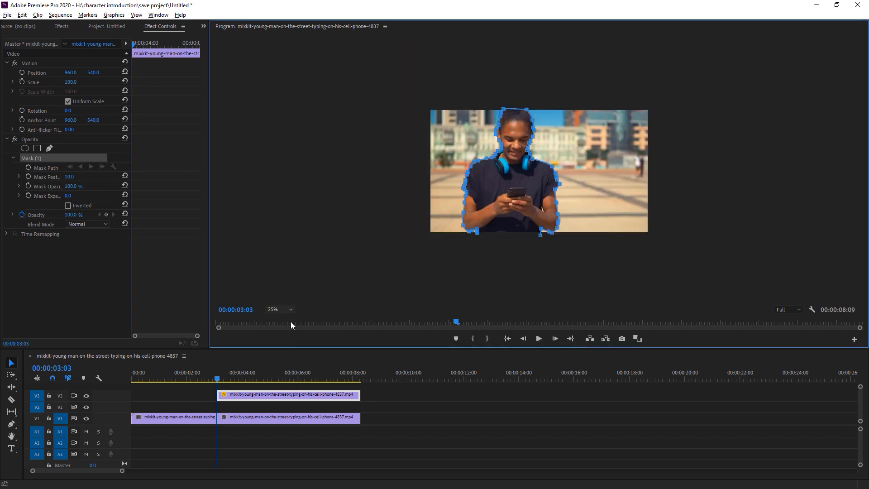
{"action": "left_click", "coordinate": [290, 310]}
{"action": "left_click", "coordinate": [283, 368]}
{"action": "scroll", "coordinate": [291, 271], "scroll_direction": "down", "scroll_amount": 10}
{"action": "left_click", "coordinate": [291, 277]}
{"action": "left_click", "coordinate": [283, 309]}
{"action": "left_click", "coordinate": [278, 319]}
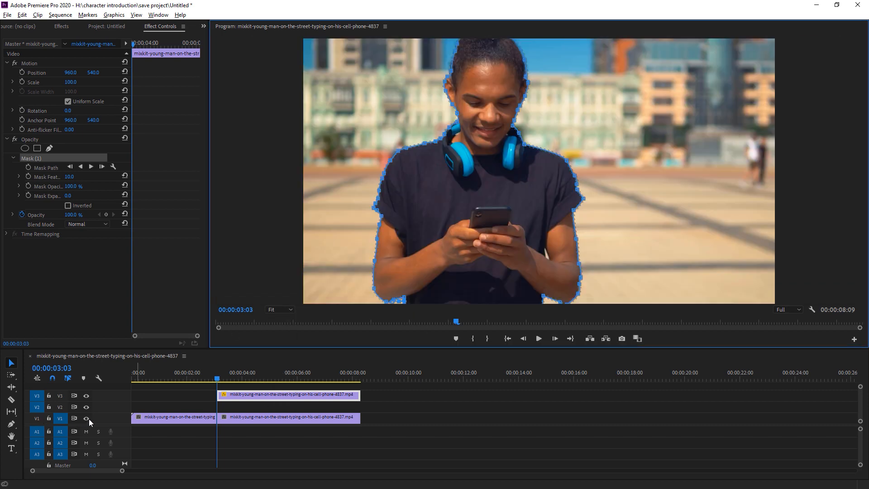
Check the masked cutout by temporarily hiding track V1, and enlarge the timeline area.
{"action": "left_click", "coordinate": [87, 419]}
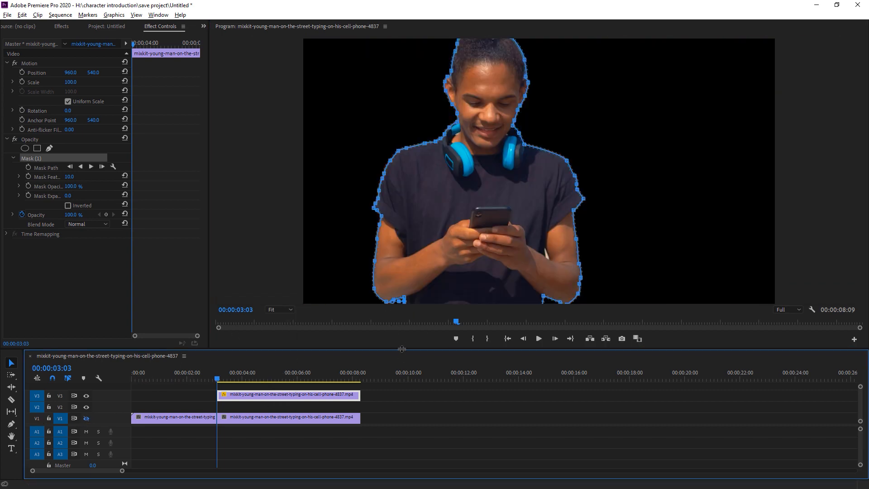
{"action": "left_click_drag", "start_coordinate": [401, 349], "coordinate": [413, 291]}
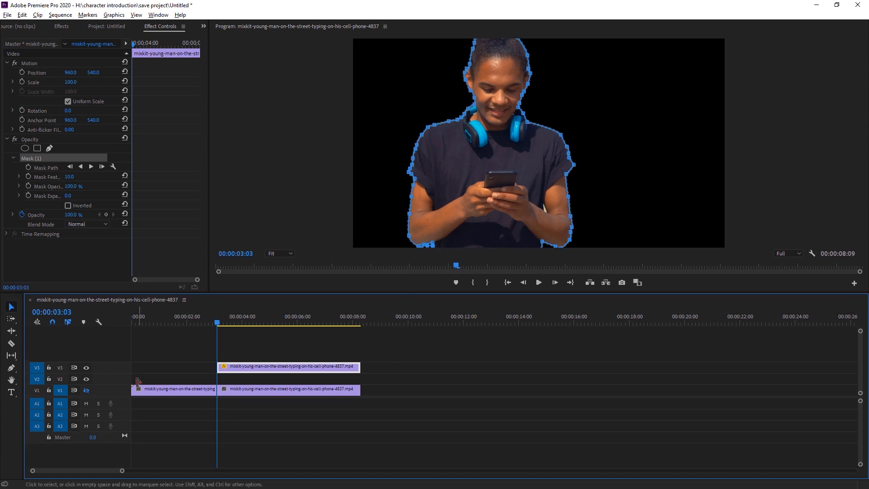
{"action": "left_click", "coordinate": [86, 390]}
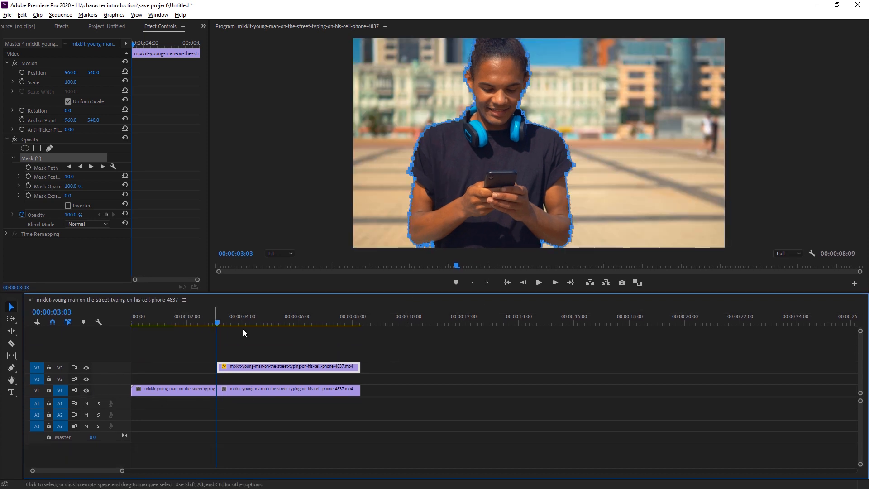
Move the masked clip up to track V4 and enable Scale and Position keyframing at 00:00:03:03.
{"action": "left_click_drag", "start_coordinate": [243, 363], "coordinate": [234, 340]}
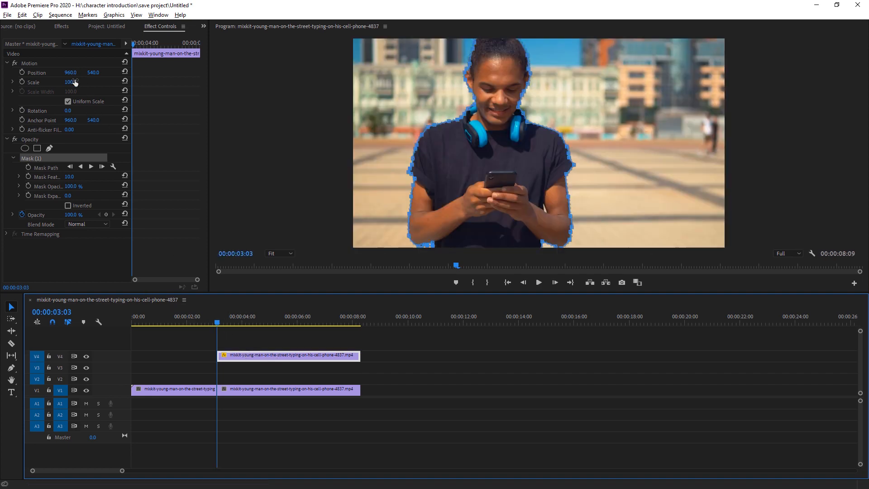
{"action": "left_click_drag", "start_coordinate": [208, 116], "coordinate": [299, 115]}
{"action": "left_click", "coordinate": [23, 82]}
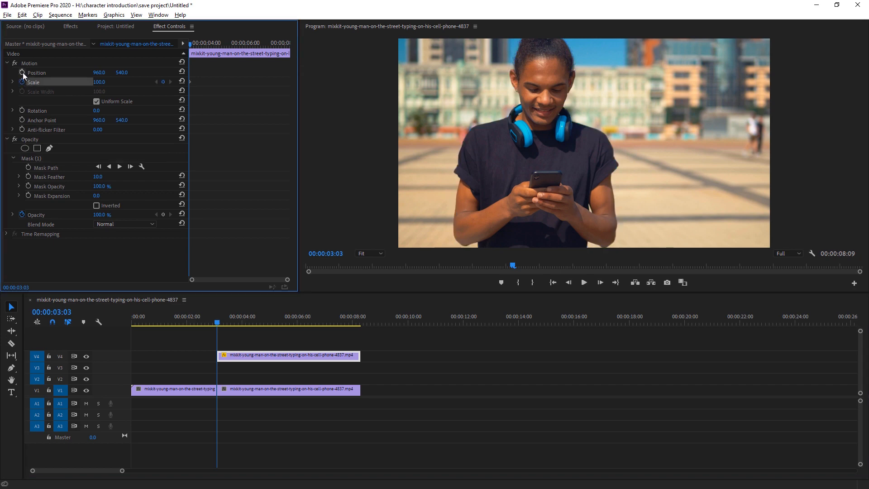
{"action": "left_click", "coordinate": [23, 71]}
At 00:00:06:13, keyframe the masked clip's Scale at 130 and its Position at 1039, 574.
{"action": "left_click_drag", "start_coordinate": [190, 43], "coordinate": [253, 43]}
{"action": "left_click_drag", "start_coordinate": [101, 84], "coordinate": [149, 74]}
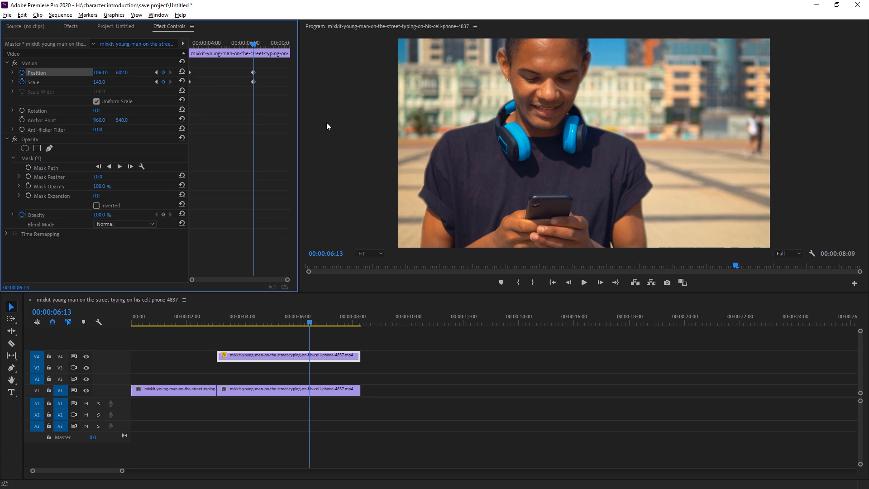
{"action": "left_click_drag", "start_coordinate": [300, 119], "coordinate": [359, 119]}
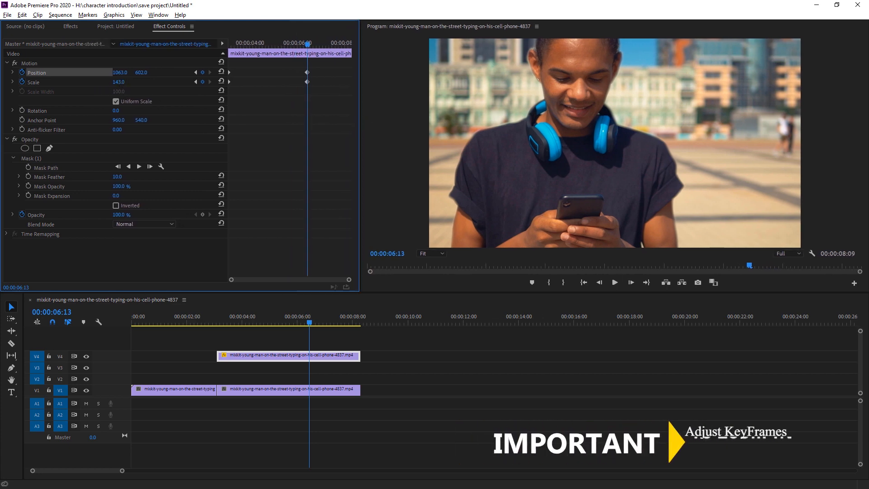
{"action": "mouse_move", "coordinate": [118, 82]}
{"action": "left_mouse_down"}
{"action": "mouse_move", "coordinate": [109, 72]}
{"action": "mouse_move", "coordinate": [129, 73]}
{"action": "left_mouse_up"}
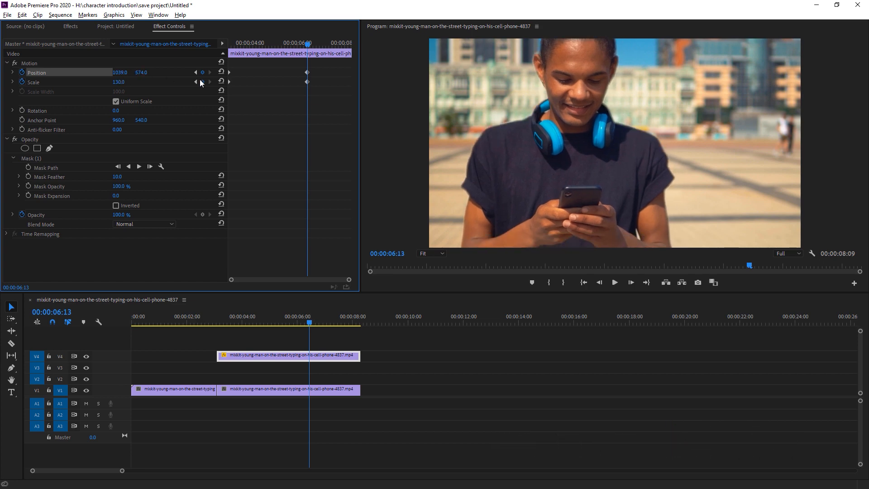
Apply Ease In temporal interpolation to both the ending and starting Position and Scale keyframes.
{"action": "left_click_drag", "start_coordinate": [295, 64], "coordinate": [313, 87]}
{"action": "right_click", "coordinate": [308, 81]}
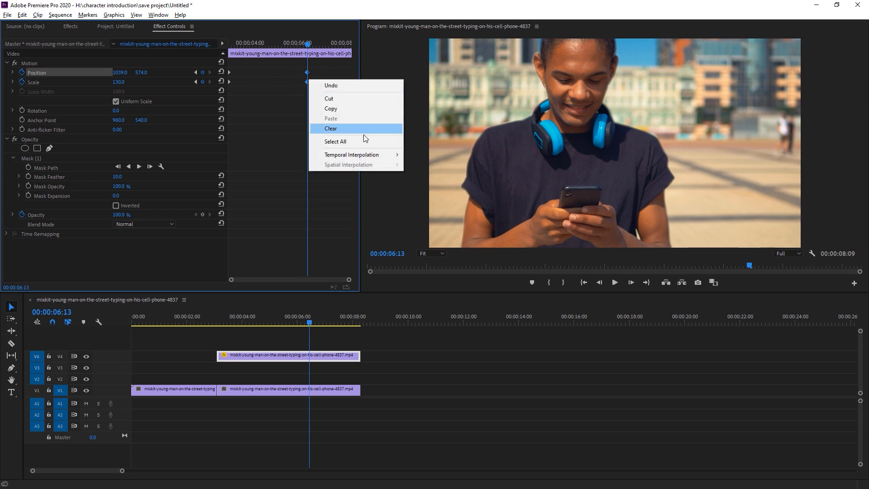
{"action": "mouse_move", "coordinate": [387, 158]}
{"action": "left_click", "coordinate": [436, 208]}
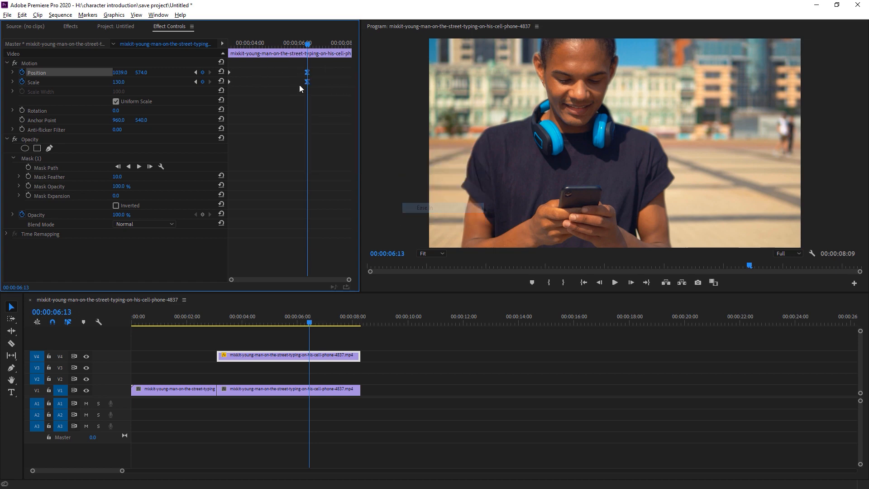
{"action": "right_click", "coordinate": [229, 81]}
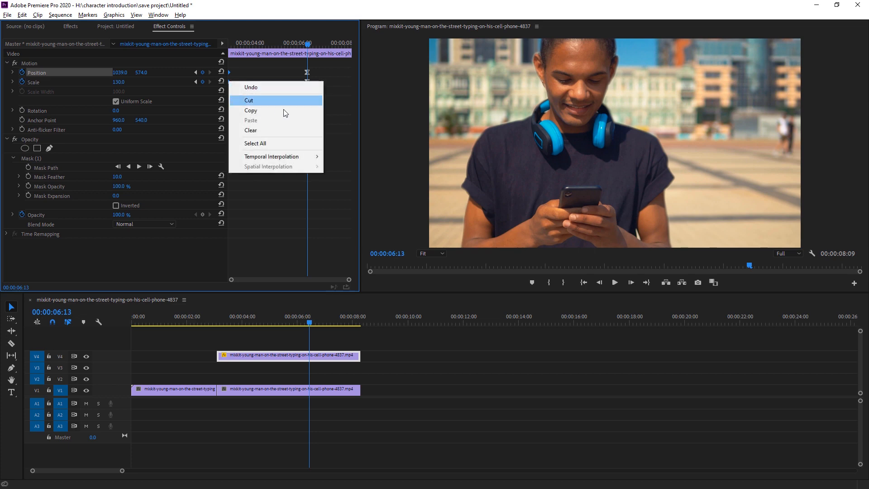
{"action": "mouse_move", "coordinate": [312, 156]}
{"action": "left_click", "coordinate": [363, 208]}
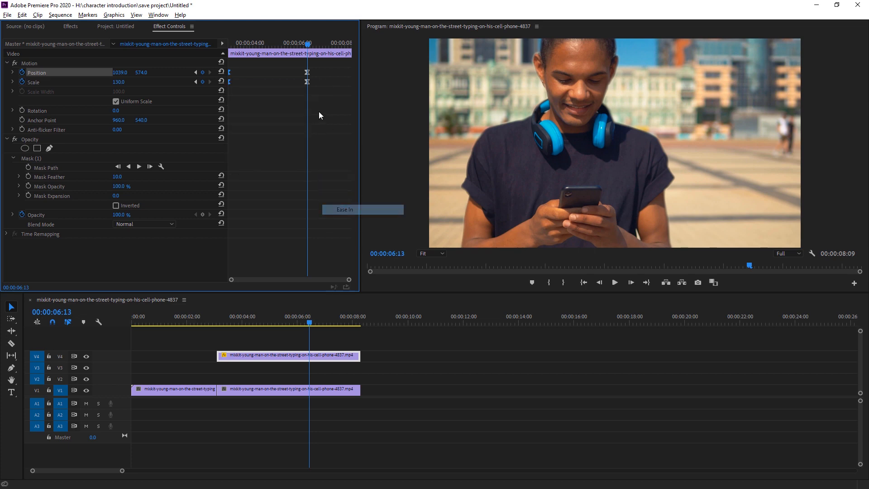
Move the ending Position and Scale keyframes to the end of the clip and play the animation from the cut.
{"action": "left_click_drag", "start_coordinate": [309, 84], "coordinate": [351, 86]}
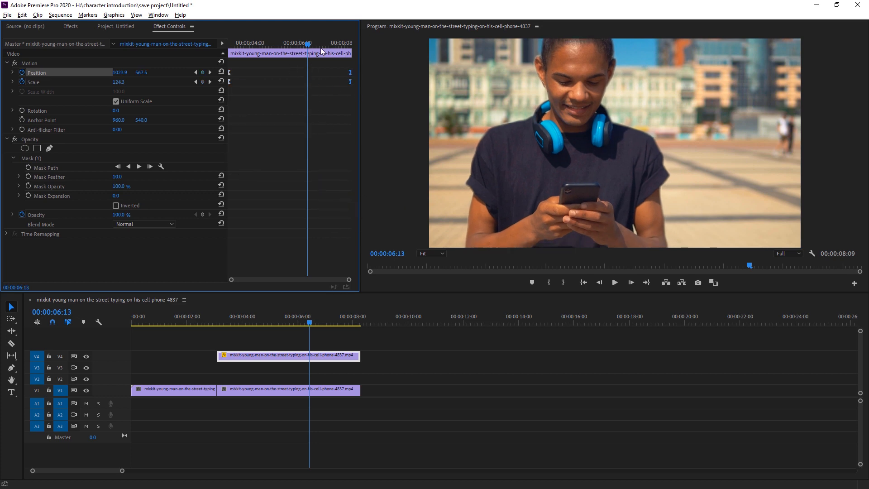
{"action": "left_click", "coordinate": [218, 316]}
{"action": "key", "text": "space"}
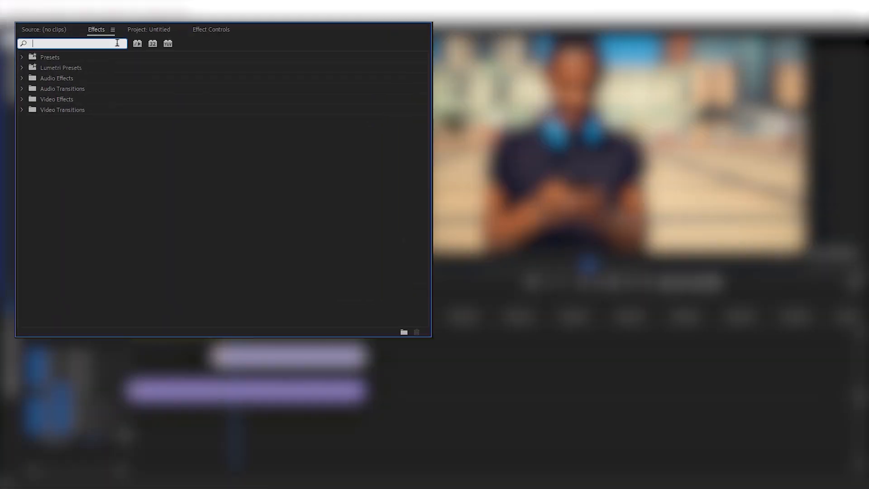
Find the Black & White video effect and apply it to the second clip on track V1.
{"action": "type", "text": "lack"}
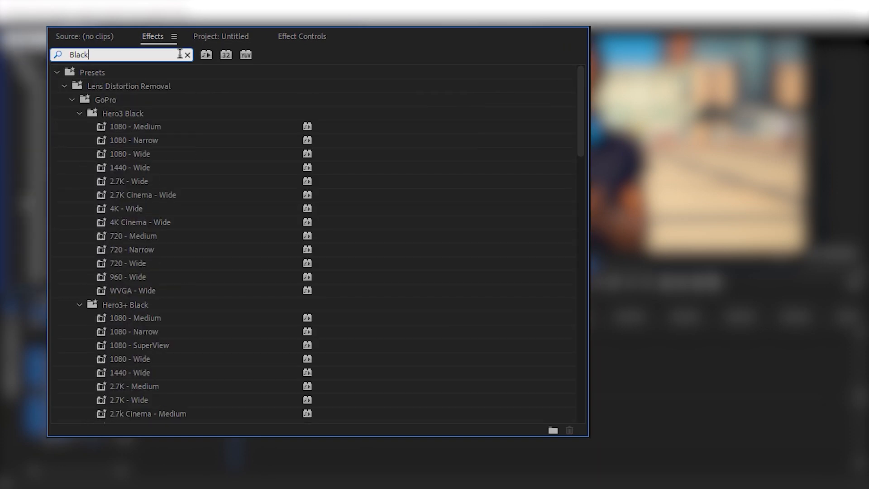
{"action": "left_click_drag", "start_coordinate": [582, 154], "coordinate": [573, 410]}
{"action": "left_click", "coordinate": [98, 375]}
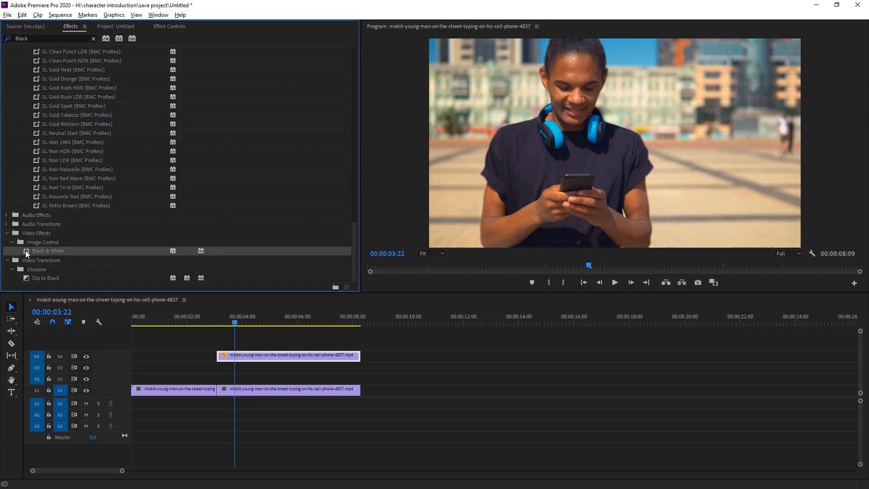
{"action": "left_click_drag", "start_coordinate": [26, 250], "coordinate": [252, 392]}
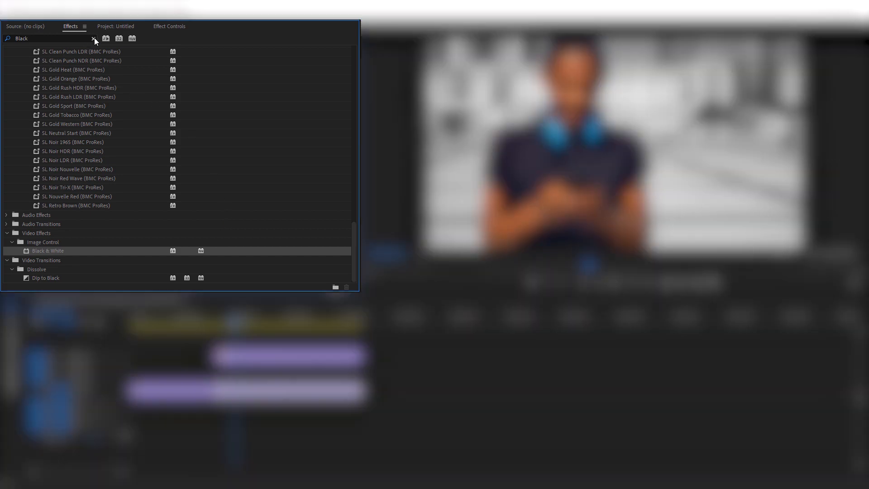
Find the Gaussian Blur video effect and apply it to the second clip on track V1.
{"action": "left_click", "coordinate": [93, 39]}
{"action": "type", "text": "gauss"}
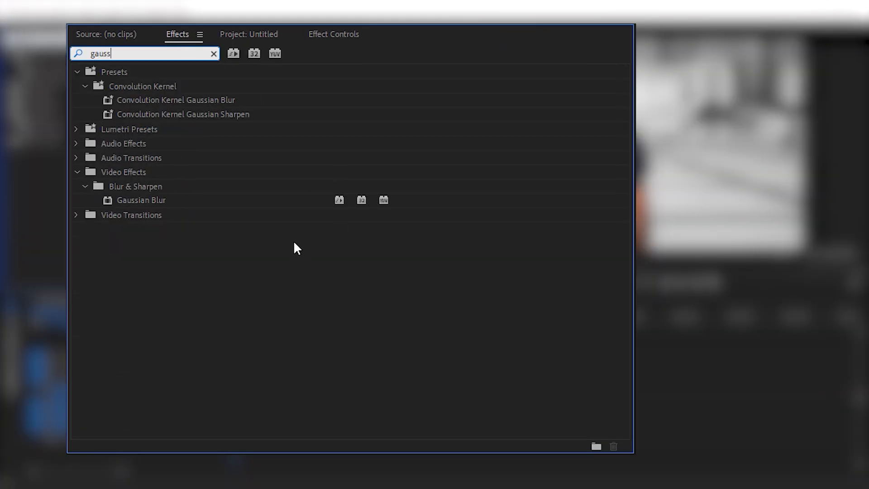
{"action": "left_click", "coordinate": [109, 200]}
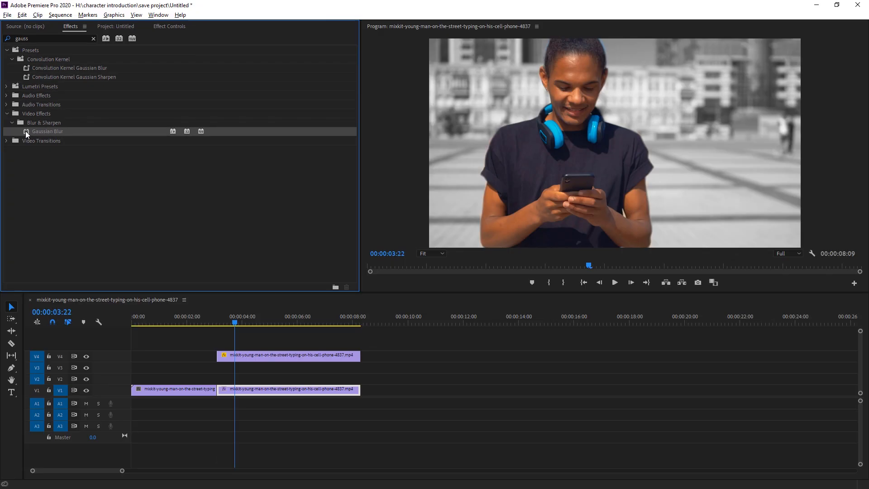
{"action": "left_click_drag", "start_coordinate": [25, 131], "coordinate": [303, 393]}
Set the background clip's Gaussian Blur Blurriness to 30 and enable Repeat Edge Pixels.
{"action": "left_click", "coordinate": [170, 27]}
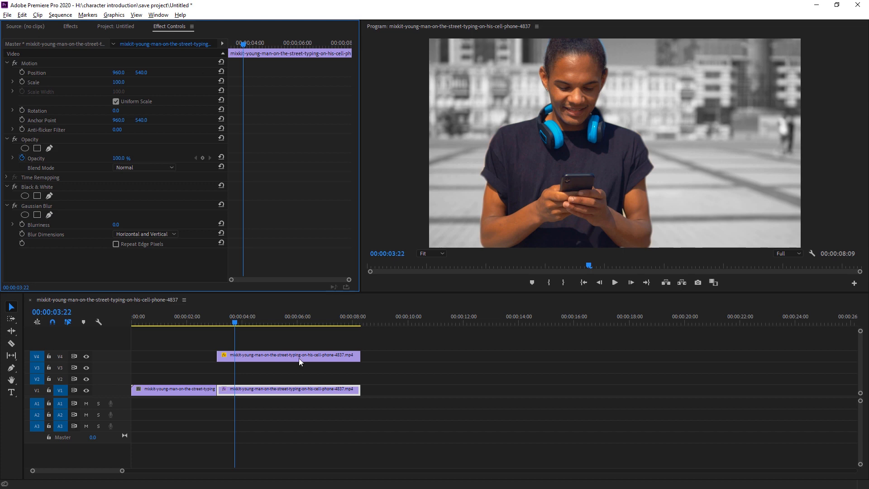
{"action": "left_click", "coordinate": [270, 392]}
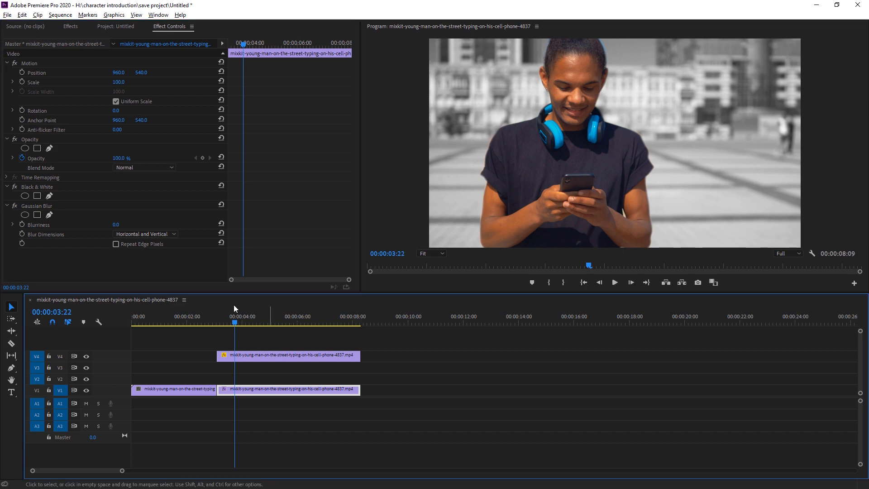
{"action": "left_click", "coordinate": [117, 224]}
{"action": "key", "text": "Return"}
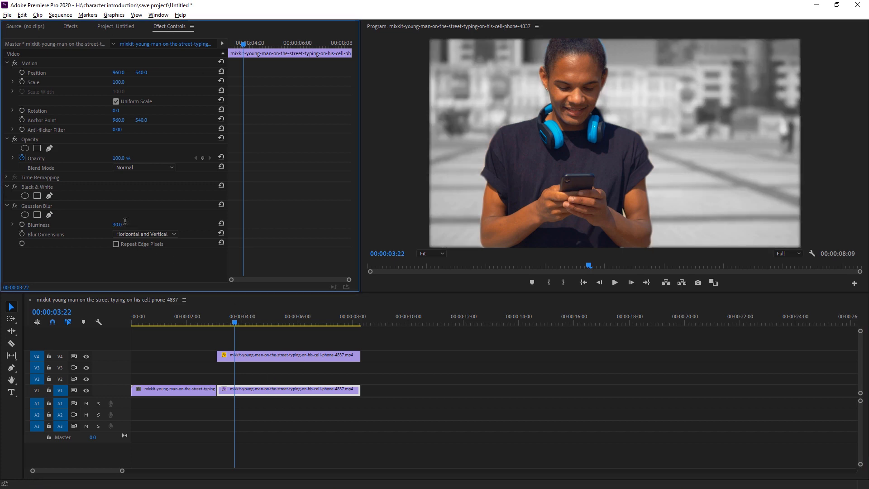
{"action": "left_click", "coordinate": [116, 244]}
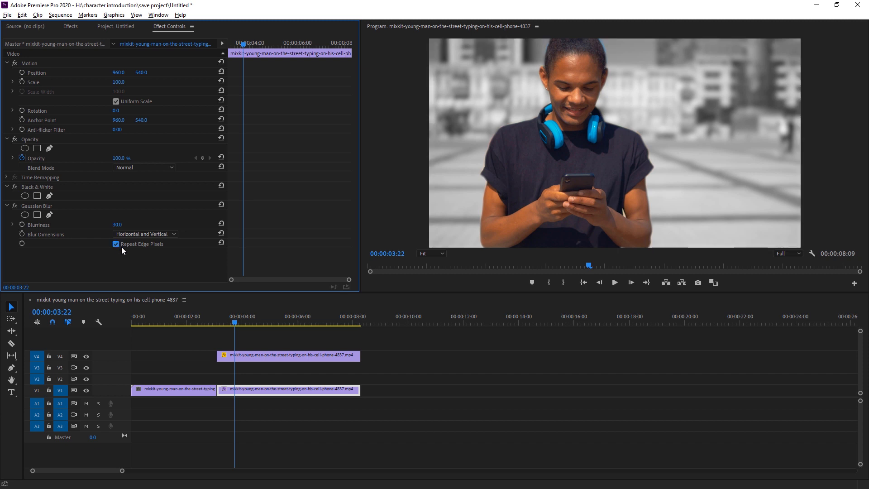
Play the sequence from the cut to review the blurred background behind the man.
{"action": "left_click", "coordinate": [215, 317]}
{"action": "key", "text": "space"}
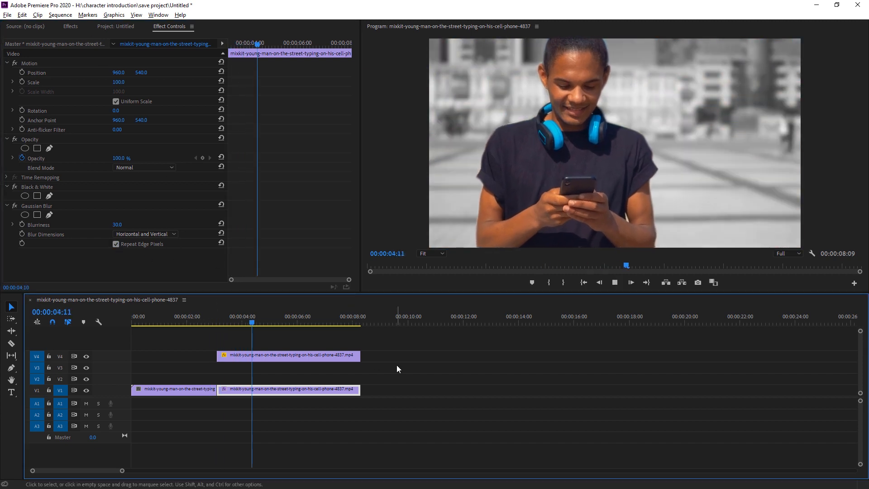
{"action": "key", "text": "space"}
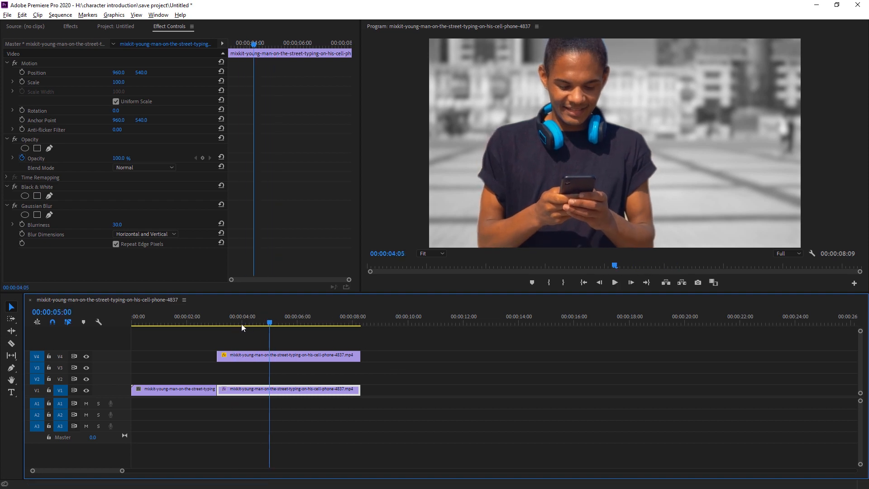
Return the playhead to the cut and nest the masked clip on track V4 as Nested Sequence 01.
{"action": "left_click_drag", "start_coordinate": [241, 324], "coordinate": [219, 321]}
{"action": "left_click", "coordinate": [303, 355]}
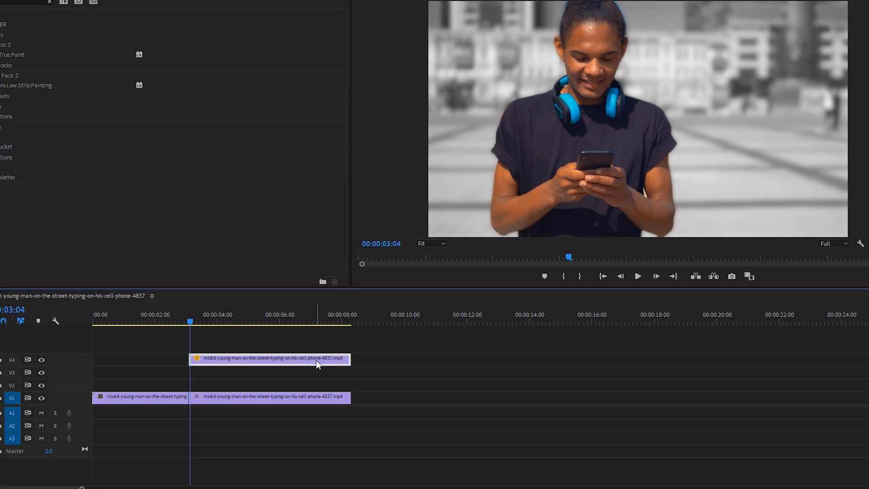
{"action": "right_click", "coordinate": [331, 360]}
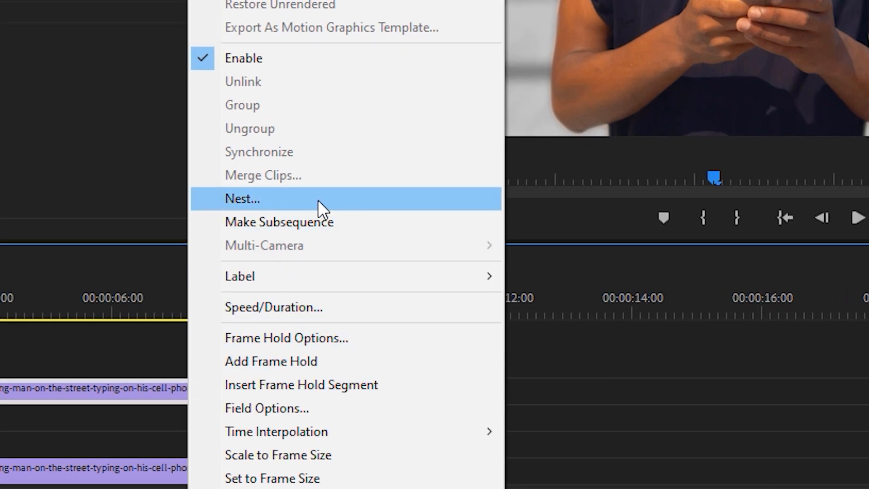
{"action": "left_click", "coordinate": [318, 199]}
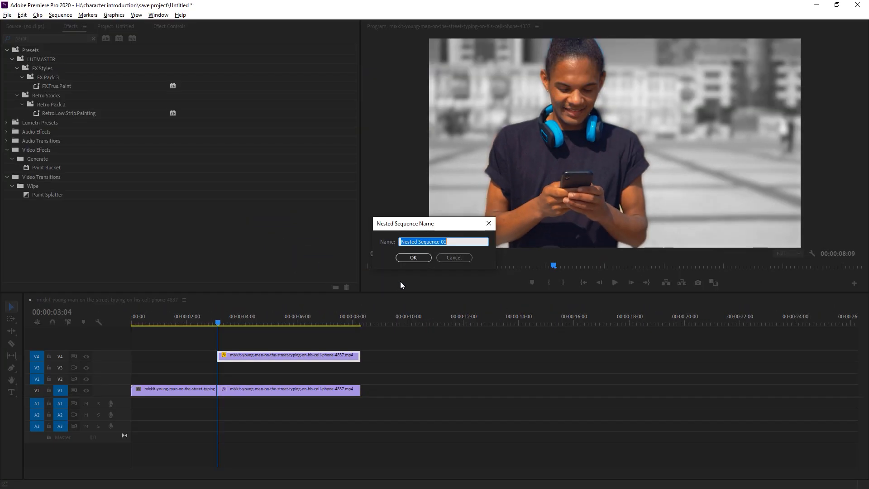
{"action": "left_click", "coordinate": [413, 257]}
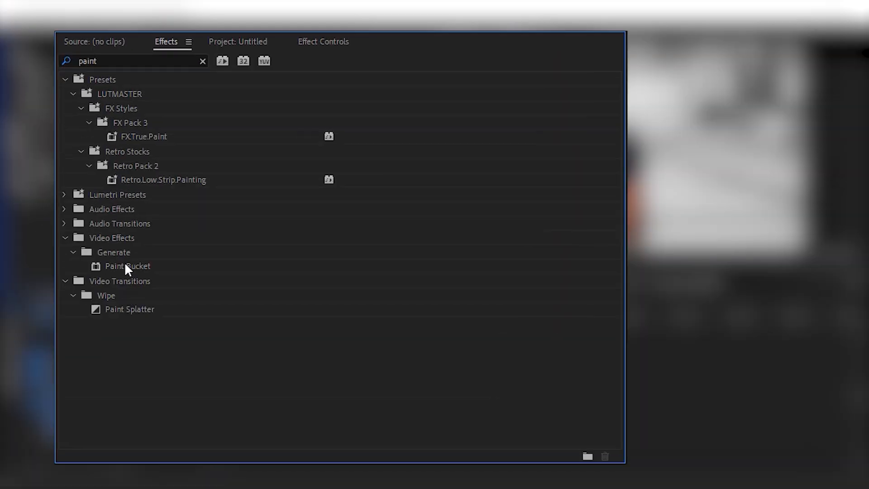
Apply the Paint Bucket video effect to Nested Sequence 01 on track V4 and show its settings.
{"action": "left_click", "coordinate": [124, 263]}
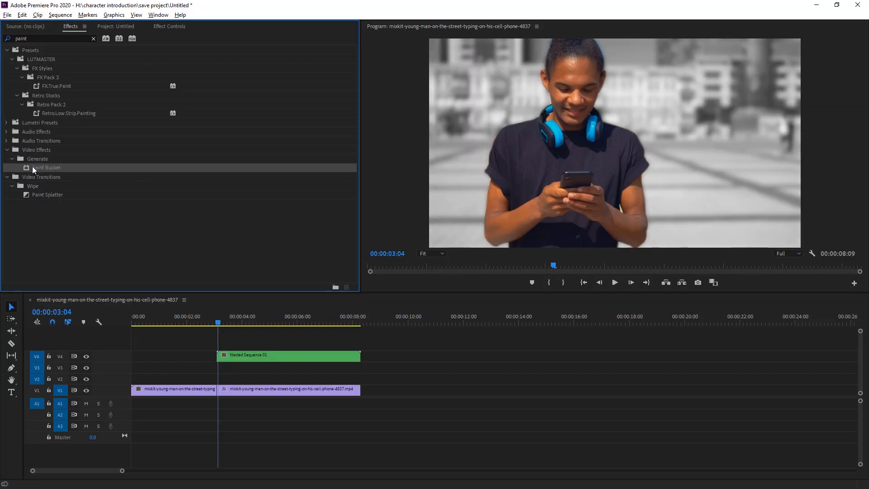
{"action": "mouse_move", "coordinate": [24, 168]}
{"action": "left_mouse_down"}
{"action": "mouse_move", "coordinate": [200, 319]}
{"action": "mouse_move", "coordinate": [259, 356]}
{"action": "mouse_move", "coordinate": [295, 364]}
{"action": "left_mouse_up"}
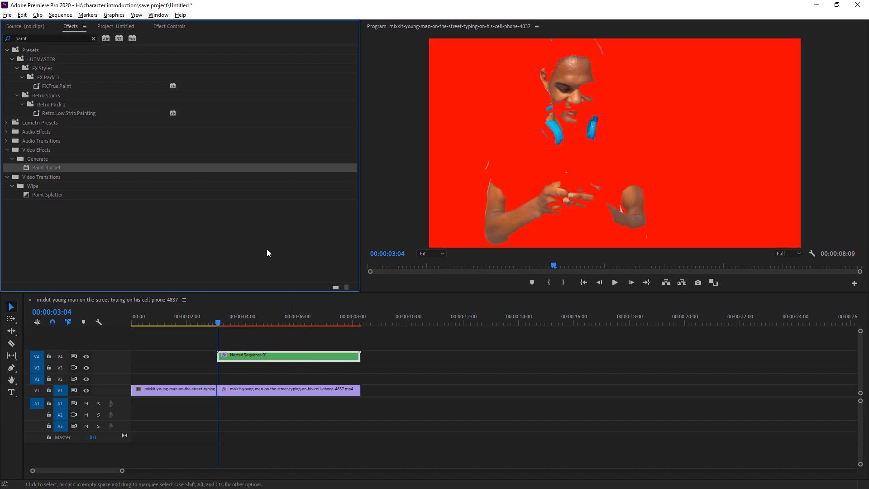
{"action": "left_click", "coordinate": [161, 26]}
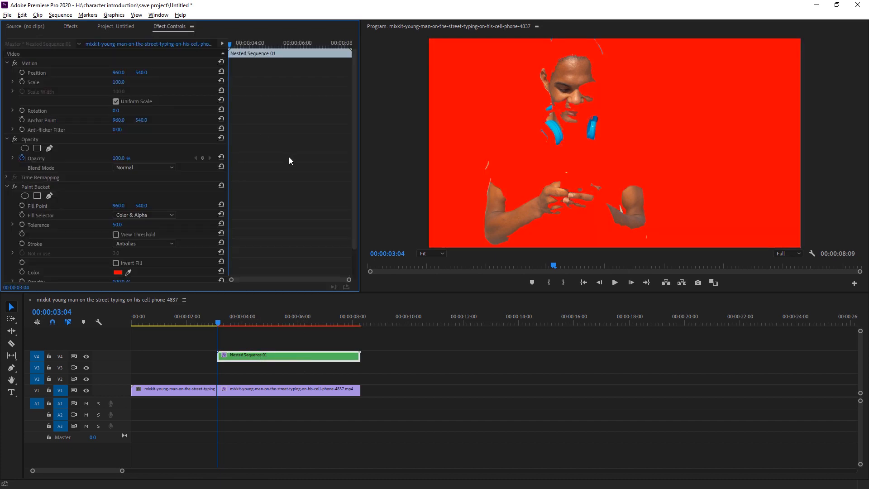
Set the Paint Bucket's Fill Selector to Transparency and its Color to white.
{"action": "scroll", "coordinate": [289, 156], "scroll_direction": "down", "scroll_amount": 2}
{"action": "left_click", "coordinate": [183, 216]}
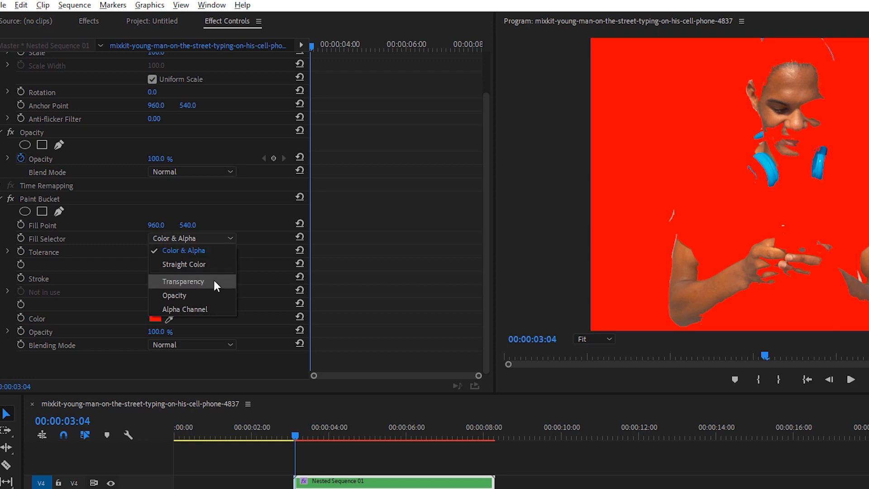
{"action": "left_click", "coordinate": [214, 281]}
{"action": "left_click", "coordinate": [153, 320]}
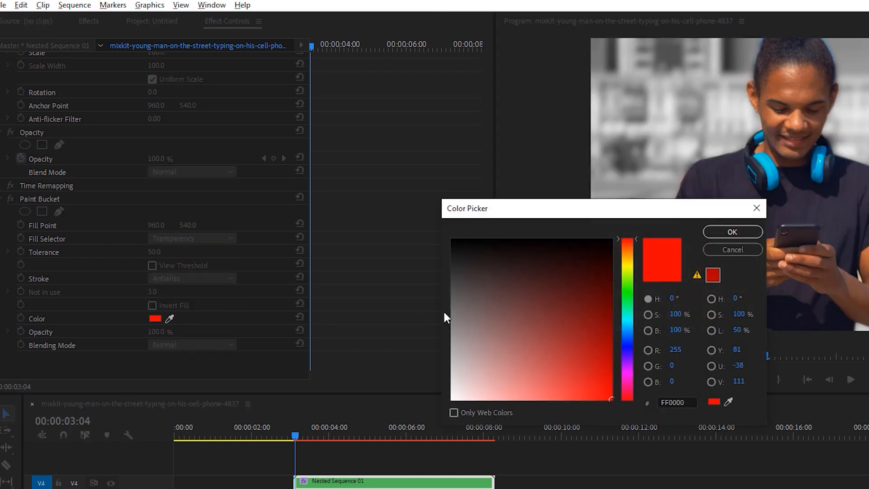
{"action": "left_click_drag", "start_coordinate": [448, 319], "coordinate": [385, 429]}
{"action": "left_click", "coordinate": [732, 232]}
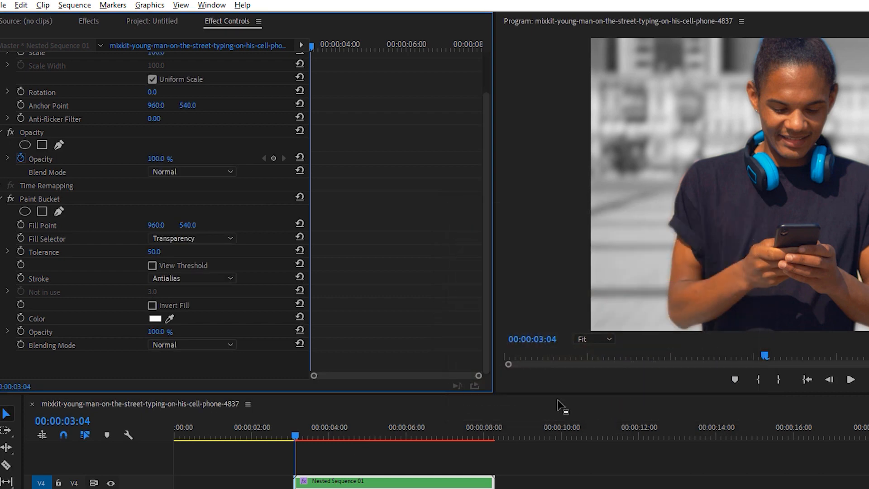
Set the Paint Bucket's Stroke option to Stroke with a width of 7.7 and its Fill Point X to 1155.
{"action": "left_click", "coordinate": [216, 278]}
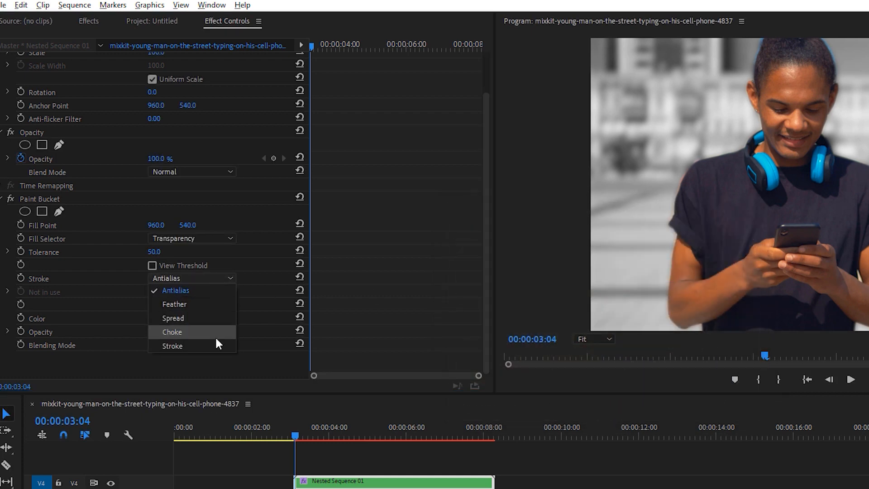
{"action": "left_click", "coordinate": [206, 348]}
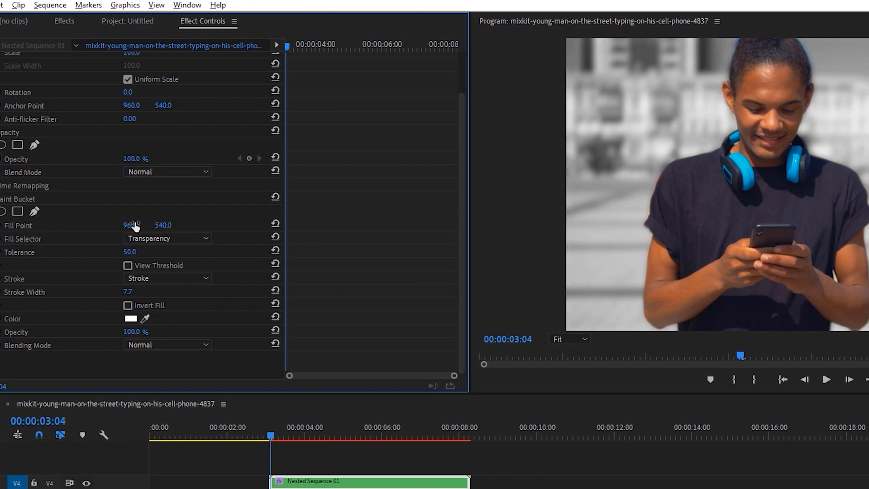
{"action": "left_click_drag", "start_coordinate": [133, 225], "coordinate": [163, 225]}
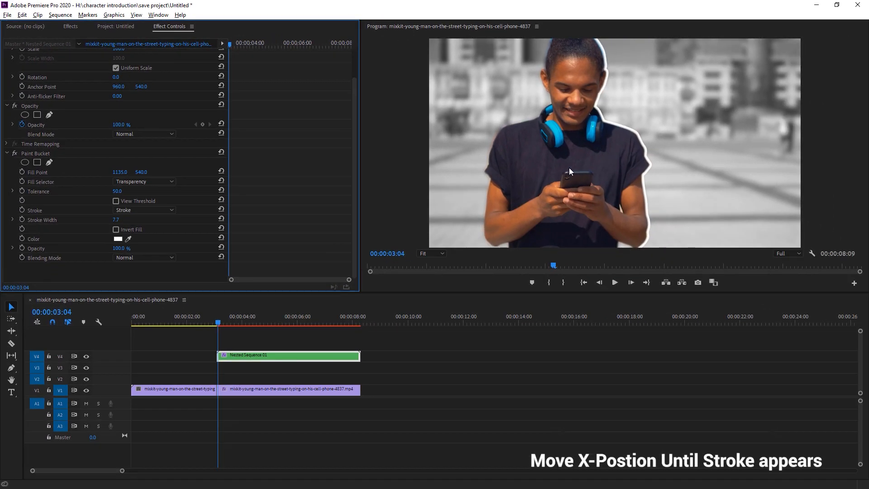
Copy the Paint Bucket effect and paste a second instance onto the same nested sequence.
{"action": "right_click", "coordinate": [58, 153]}
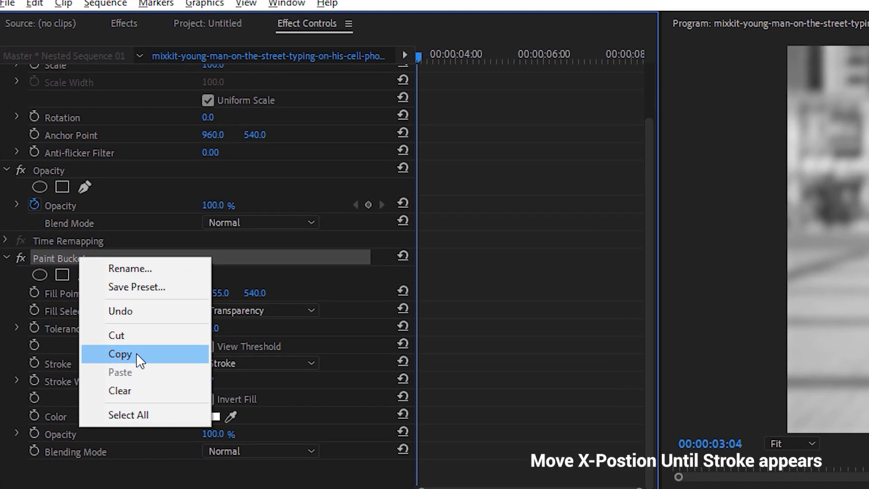
{"action": "left_click", "coordinate": [78, 208]}
{"action": "left_click", "coordinate": [94, 275]}
{"action": "right_click", "coordinate": [168, 483]}
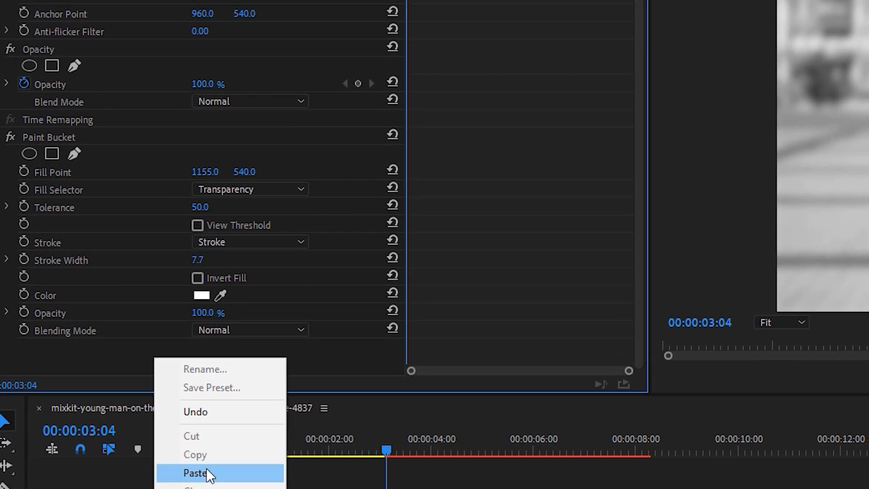
{"action": "left_click", "coordinate": [208, 469]}
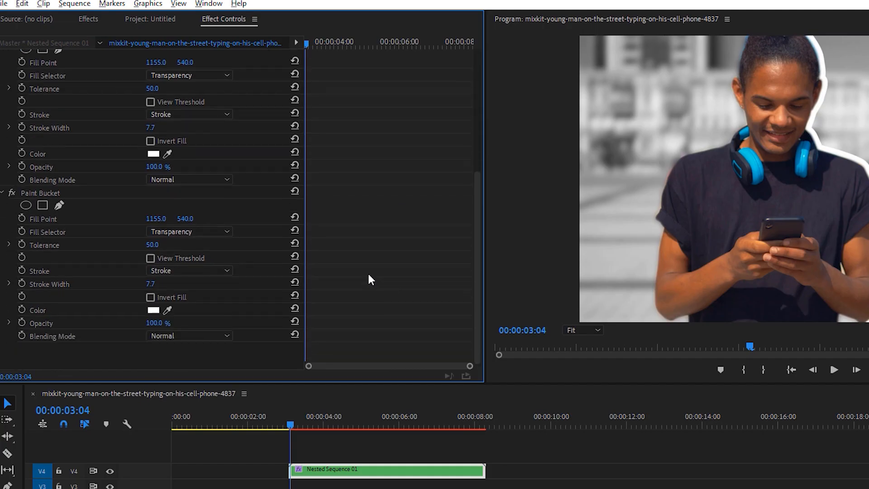
Lower the second Paint Bucket's Fill Point X until the white stroke outlines the man's other side.
{"action": "left_click_drag", "start_coordinate": [157, 219], "coordinate": [94, 219]}
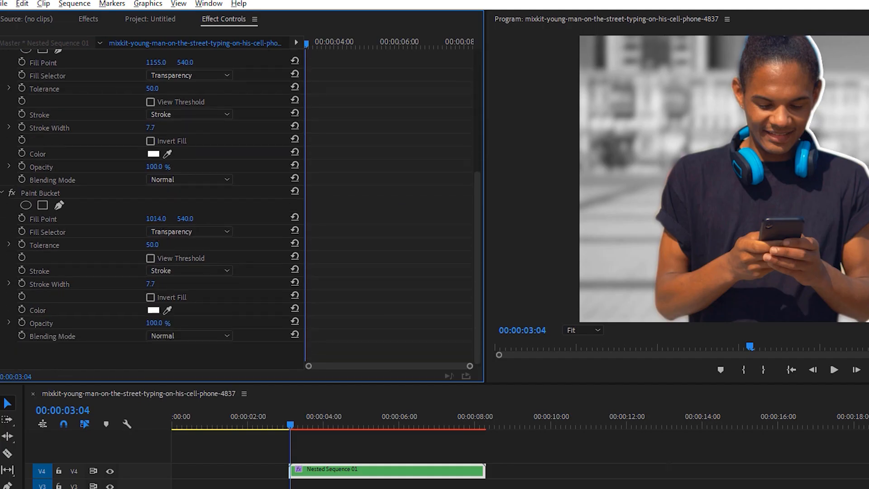
{"action": "mouse_move", "coordinate": [154, 219]}
{"action": "left_mouse_down"}
{"action": "mouse_move", "coordinate": [199, 220]}
{"action": "mouse_move", "coordinate": [63, 219]}
{"action": "left_mouse_up"}
{"action": "left_click_drag", "start_coordinate": [120, 174], "coordinate": [111, 173]}
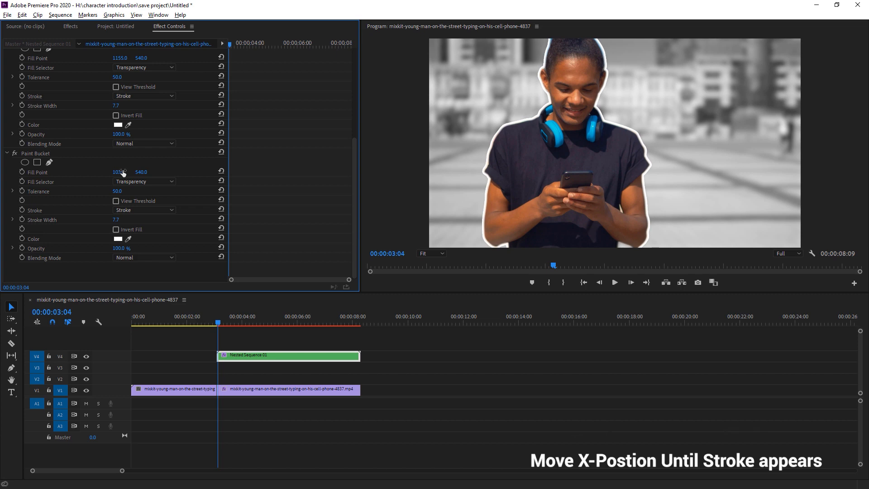
Place the pngegg.png ink splash on track V2 starting at the cut.
{"action": "left_click", "coordinate": [116, 26]}
{"action": "mouse_move", "coordinate": [139, 118]}
{"action": "left_mouse_down"}
{"action": "mouse_move", "coordinate": [236, 357]}
{"action": "mouse_move", "coordinate": [221, 379]}
{"action": "left_mouse_up"}
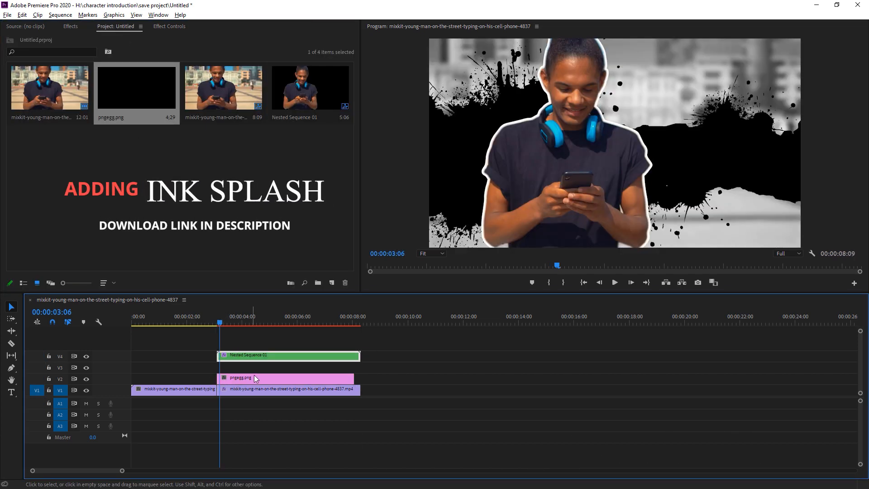
{"action": "left_click_drag", "start_coordinate": [230, 322], "coordinate": [222, 323]}
Turn on Scale and Position keyframing for the ink splash clip at 00:00:03:16.
{"action": "left_click", "coordinate": [280, 379]}
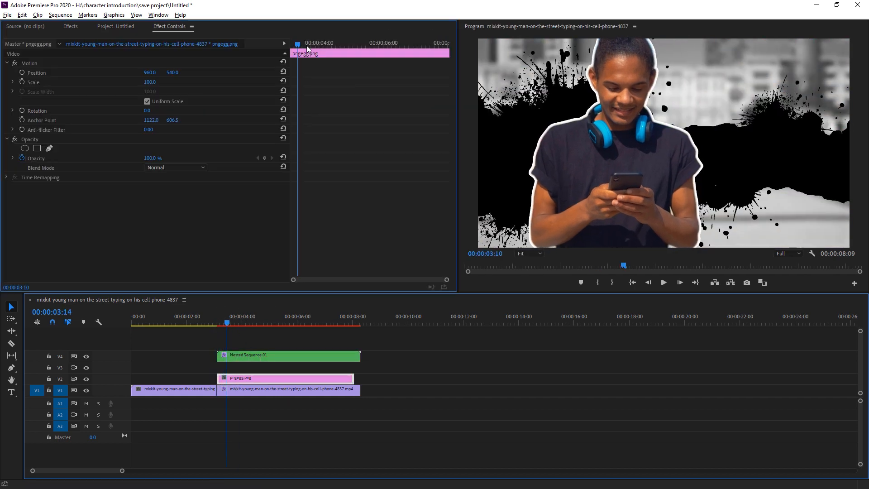
{"action": "left_click_drag", "start_coordinate": [302, 51], "coordinate": [306, 52]}
{"action": "left_click", "coordinate": [21, 82]}
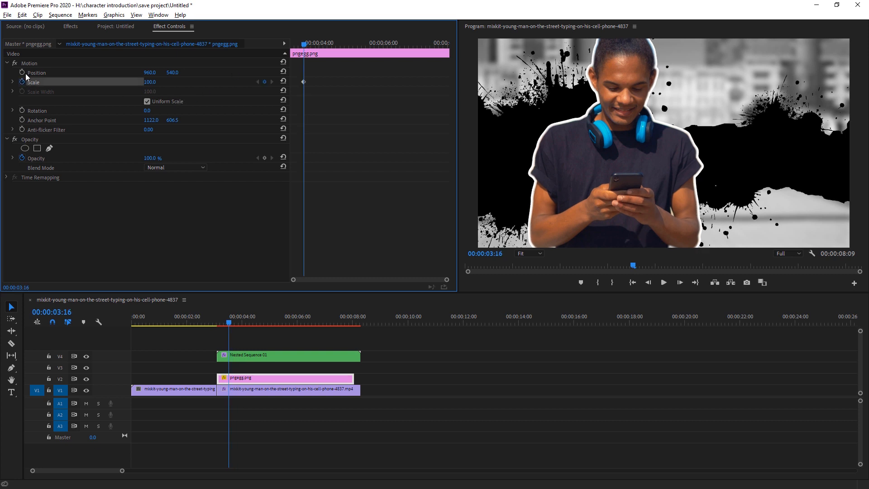
{"action": "left_click", "coordinate": [21, 72]}
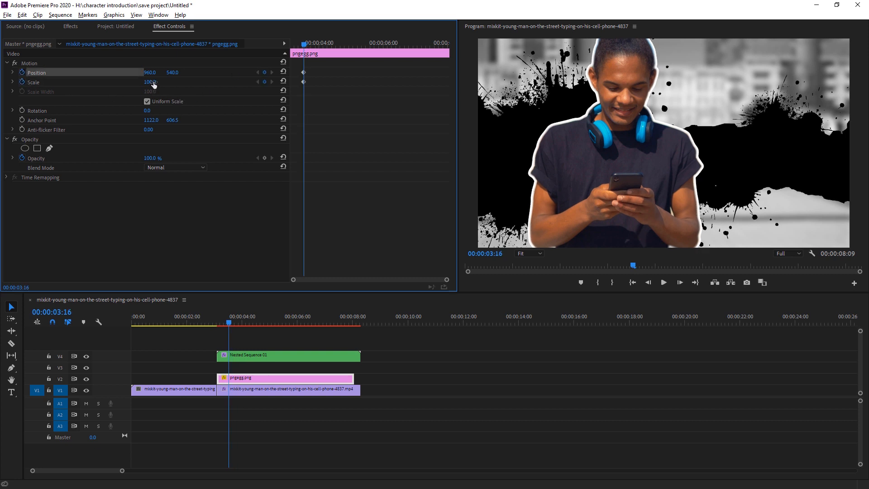
Set the ink splash's Scale to 170 and its Rotation to -12° at 00:00:03:16.
{"action": "left_click_drag", "start_coordinate": [154, 85], "coordinate": [182, 84]}
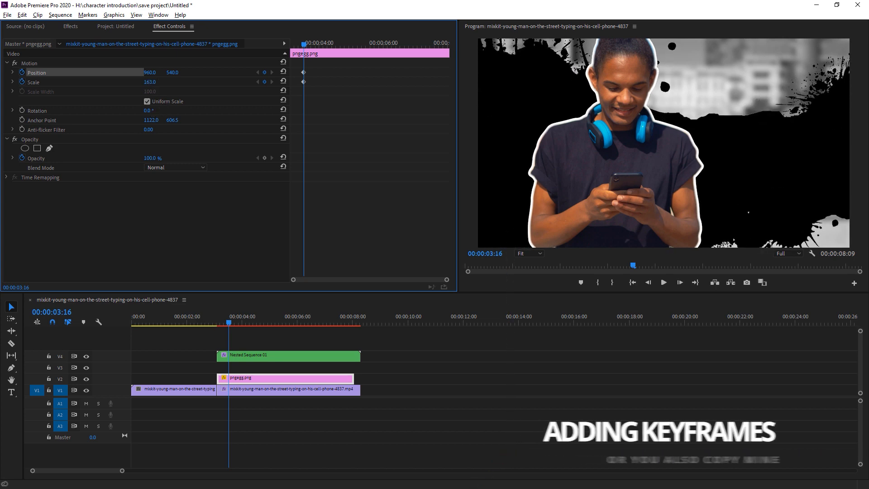
{"action": "left_click_drag", "start_coordinate": [147, 111], "coordinate": [135, 110]}
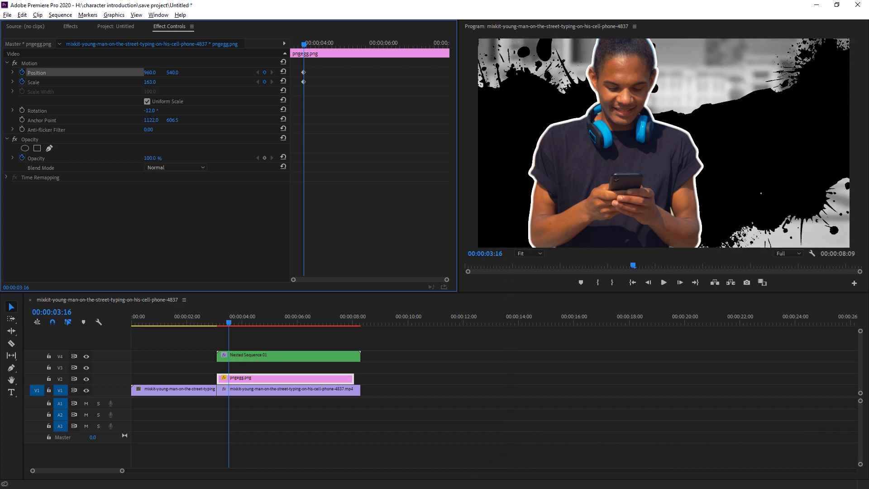
{"action": "left_click", "coordinate": [153, 82]}
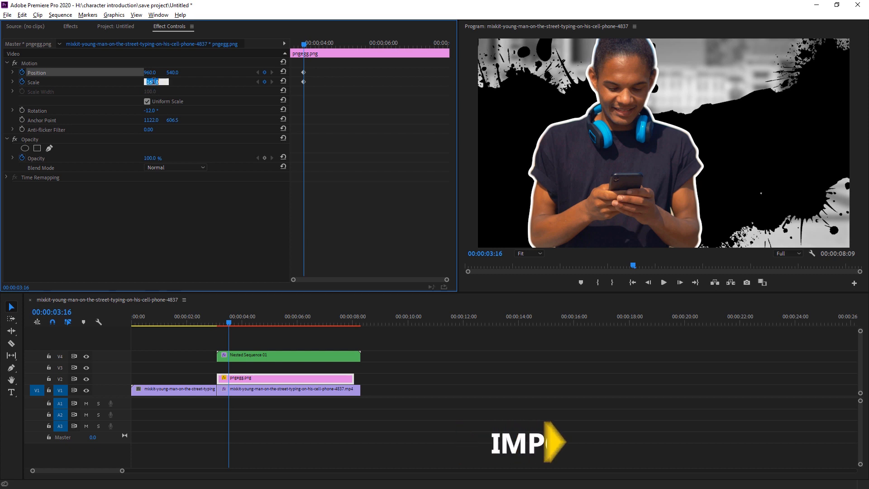
{"action": "type", "text": "170"}
{"action": "key", "text": "Return"}
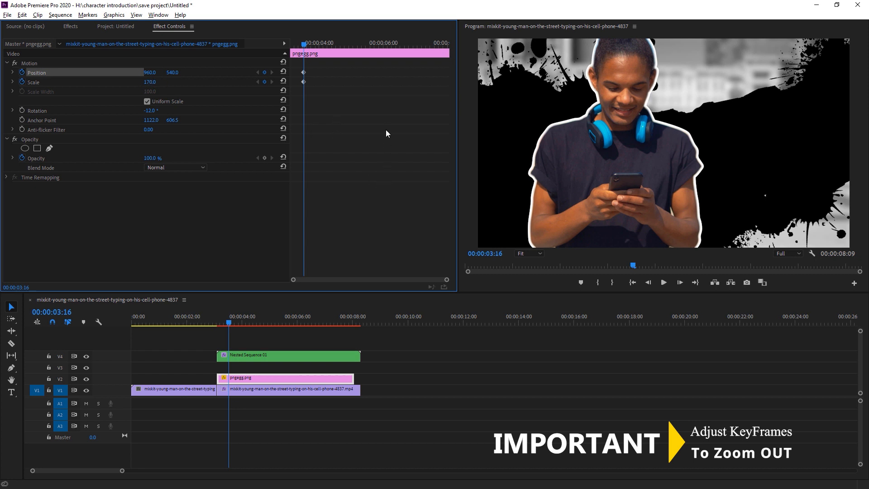
At 00:00:07:07, keyframe the ink splash's Scale at 100 and set its Rotation to -5°.
{"action": "left_click_drag", "start_coordinate": [304, 45], "coordinate": [422, 45]}
{"action": "left_click_drag", "start_coordinate": [150, 85], "coordinate": [272, 86]}
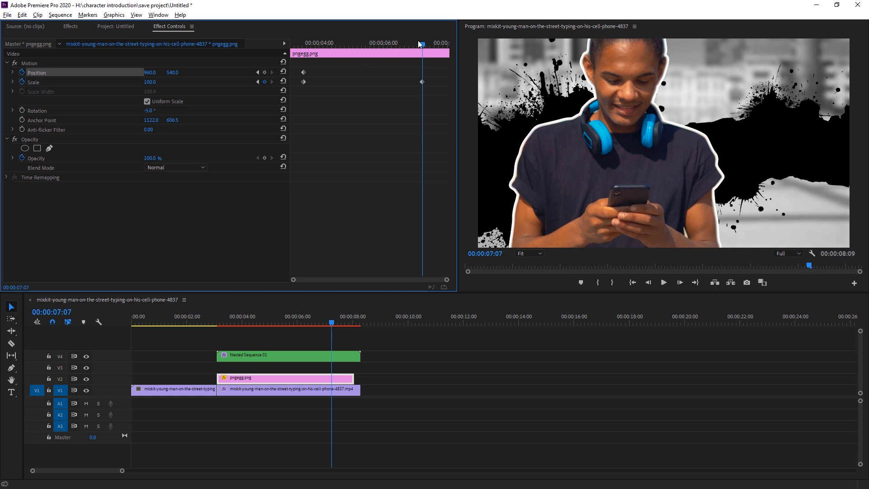
Set the ink splash's Rotation to -9° and move its starting and ending keyframes to the clip's start and end.
{"action": "left_click_drag", "start_coordinate": [148, 114], "coordinate": [142, 114]}
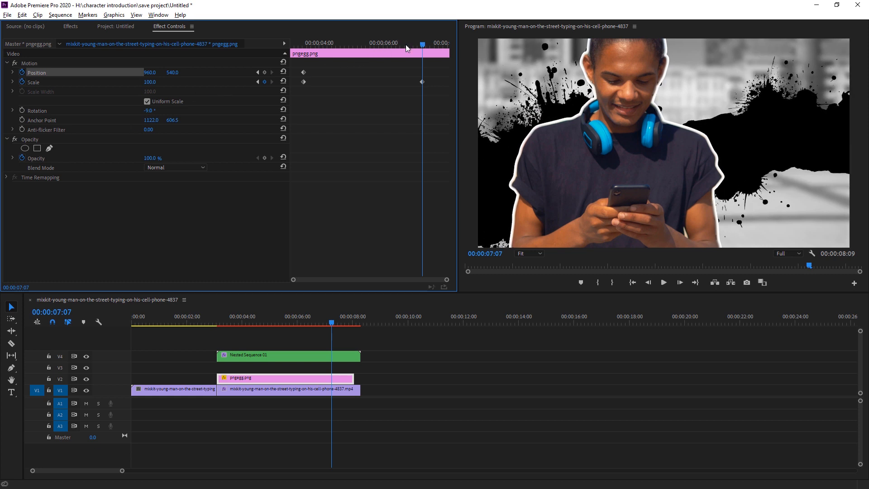
{"action": "left_click_drag", "start_coordinate": [406, 45], "coordinate": [230, 51]}
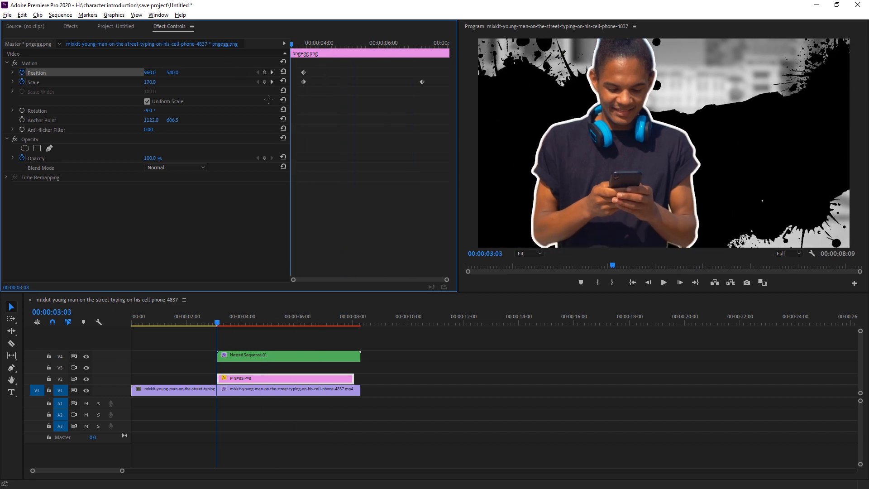
{"action": "left_click_drag", "start_coordinate": [305, 82], "coordinate": [289, 82]}
{"action": "left_click_drag", "start_coordinate": [314, 51], "coordinate": [422, 47]}
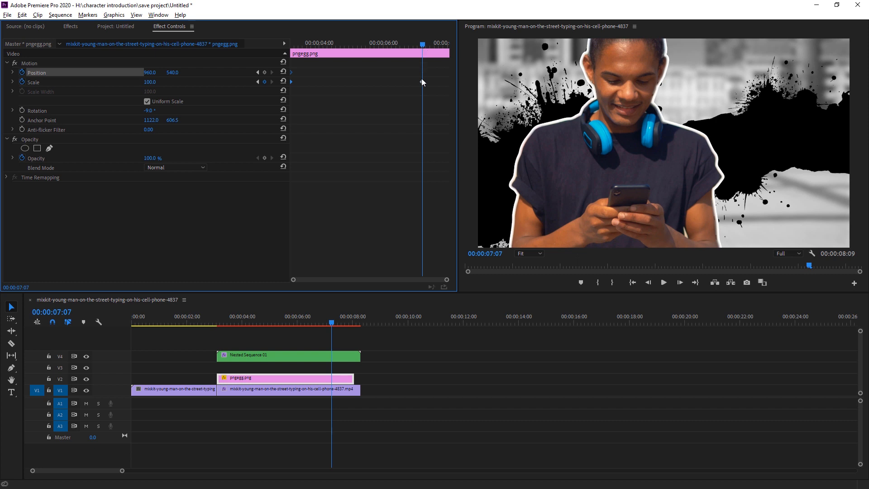
{"action": "left_click_drag", "start_coordinate": [421, 82], "coordinate": [453, 83]}
Apply Ease In to the ink splash's starting keyframes, ease its ending Scale keyframe, and play back the animation.
{"action": "left_click_drag", "start_coordinate": [325, 65], "coordinate": [291, 101]}
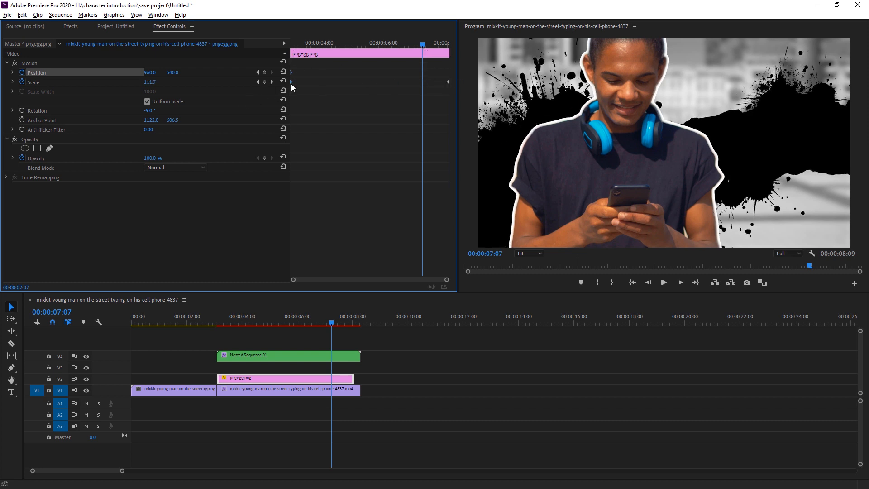
{"action": "right_click", "coordinate": [291, 85]}
{"action": "mouse_move", "coordinate": [372, 161]}
{"action": "left_click", "coordinate": [410, 211]}
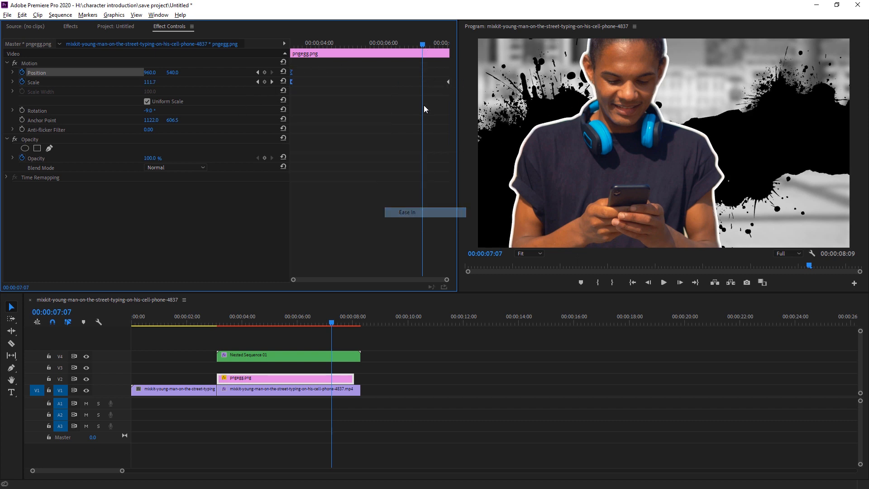
{"action": "right_click", "coordinate": [447, 81]}
{"action": "left_click", "coordinate": [486, 205]}
{"action": "left_click_drag", "start_coordinate": [384, 45], "coordinate": [291, 55]}
{"action": "key", "text": "space"}
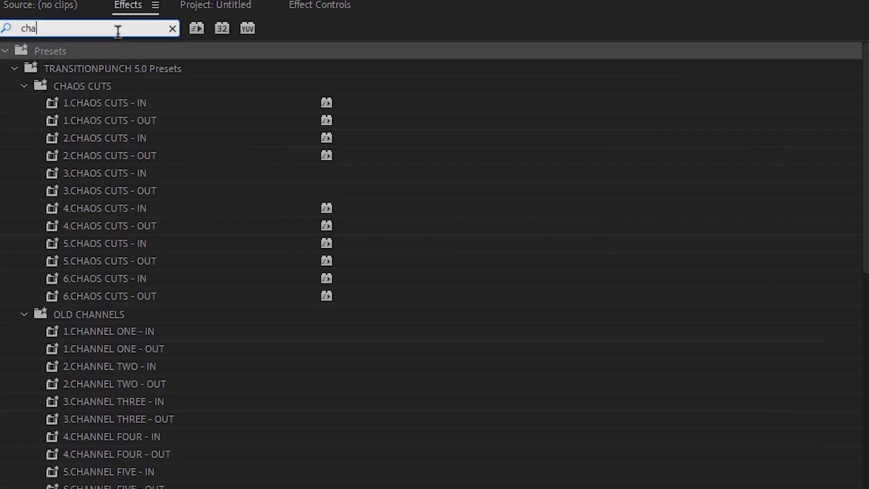
Search the effects for "change" and apply Change to Color to the pngegg.png clip on track V2.
{"action": "type", "text": "nge"}
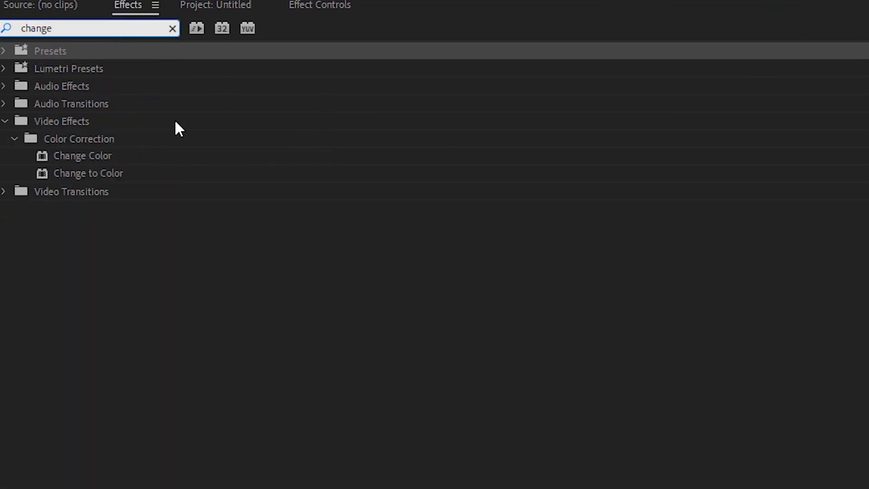
{"action": "left_click_drag", "start_coordinate": [99, 177], "coordinate": [466, 488]}
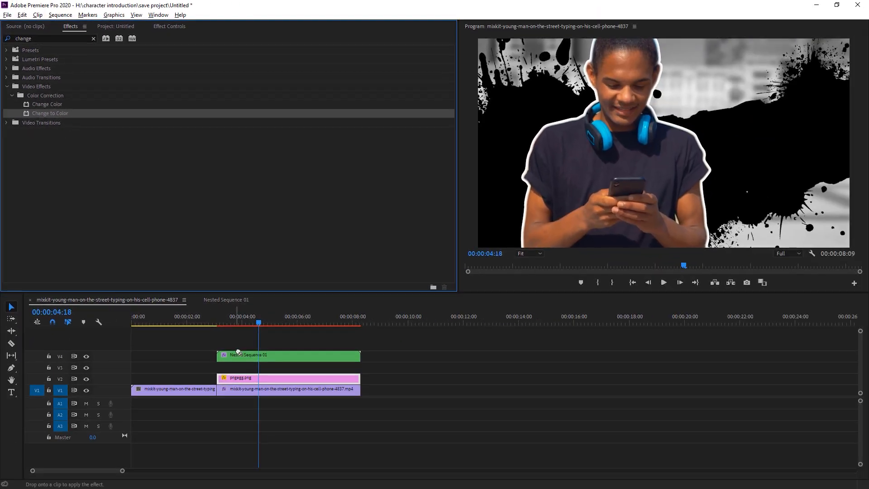
{"action": "left_click_drag", "start_coordinate": [239, 352], "coordinate": [272, 384]}
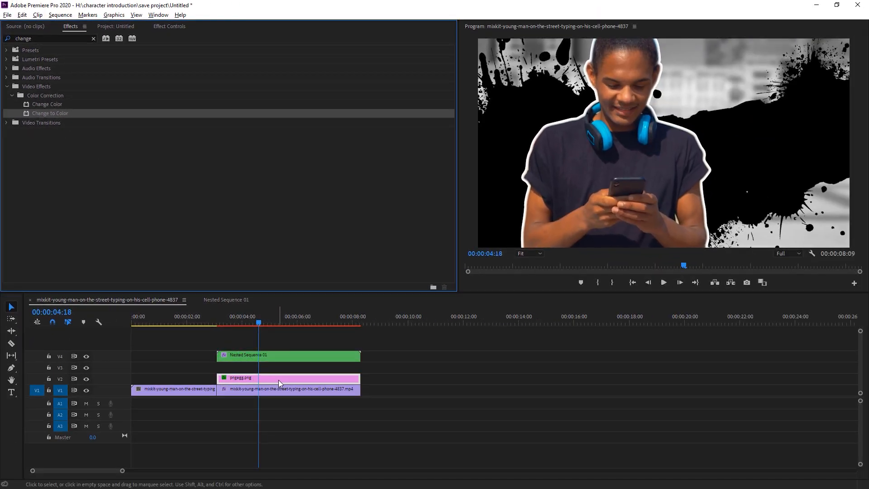
Recolor the ink splash from black to the headphones' sampled blue, changing Hue, Lightness & Saturation, and play back the result.
{"action": "left_click", "coordinate": [171, 27]}
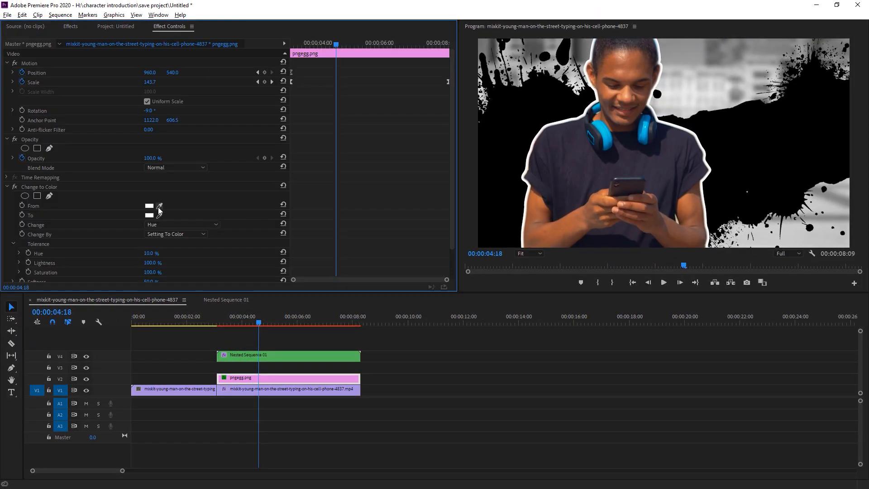
{"action": "left_click_drag", "start_coordinate": [159, 207], "coordinate": [814, 140]}
{"action": "left_click_drag", "start_coordinate": [159, 215], "coordinate": [160, 215]}
{"action": "left_click", "coordinate": [604, 128]}
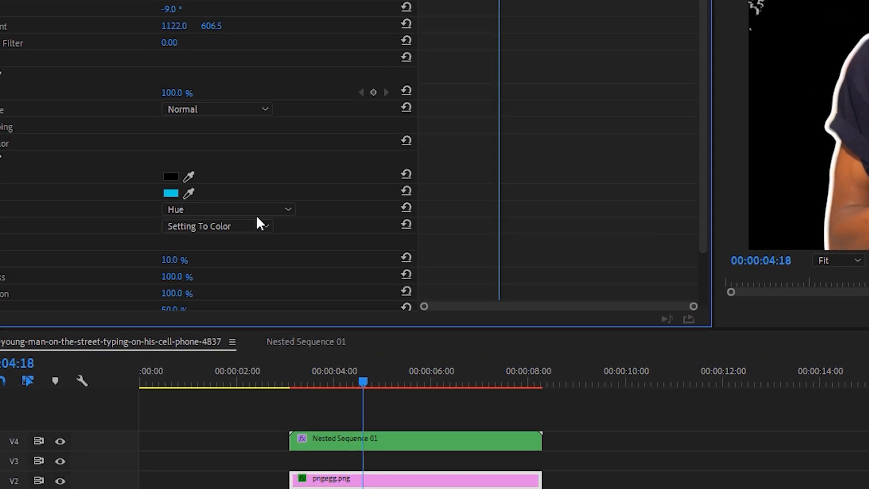
{"action": "left_click", "coordinate": [207, 225]}
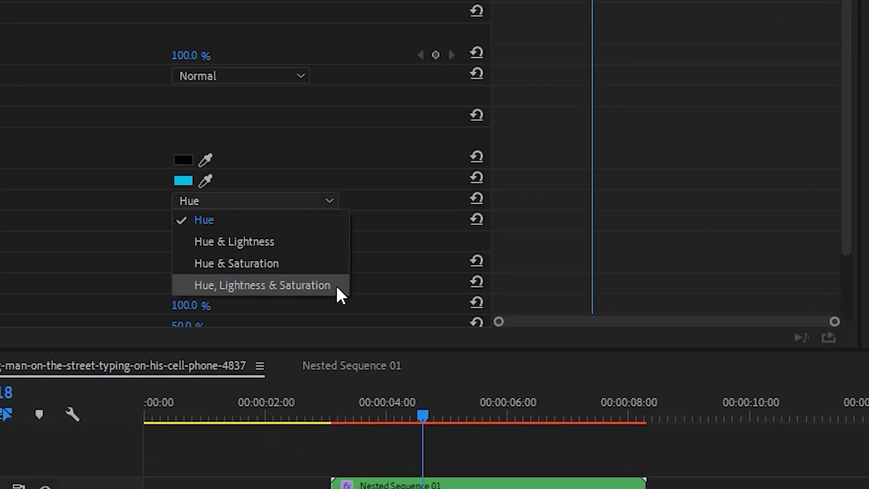
{"action": "left_click", "coordinate": [335, 285]}
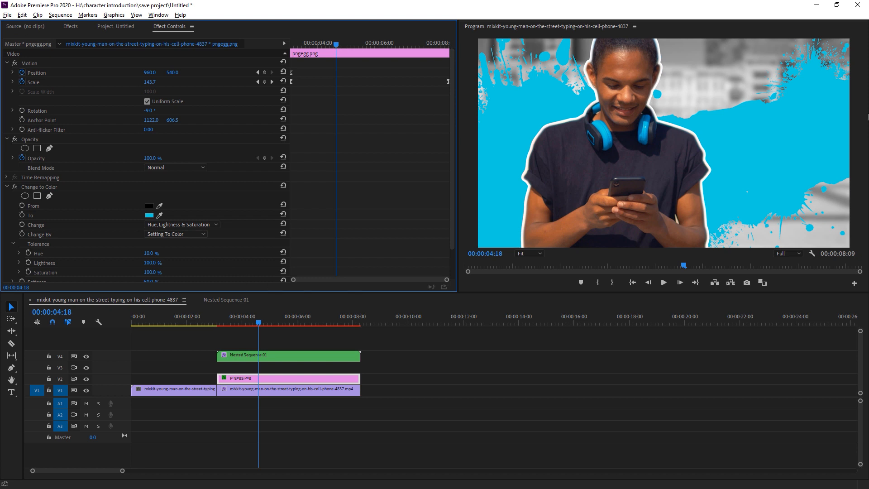
{"action": "left_click", "coordinate": [213, 316]}
{"action": "key", "text": "space"}
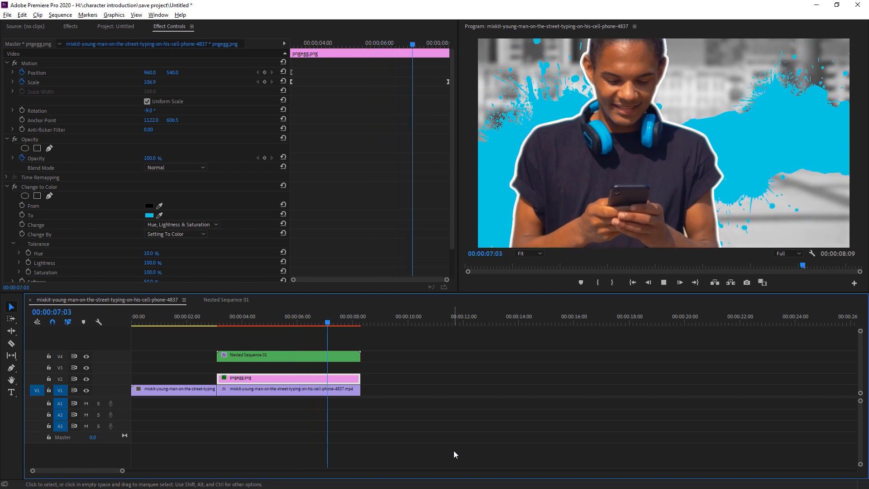
{"action": "key", "text": "space"}
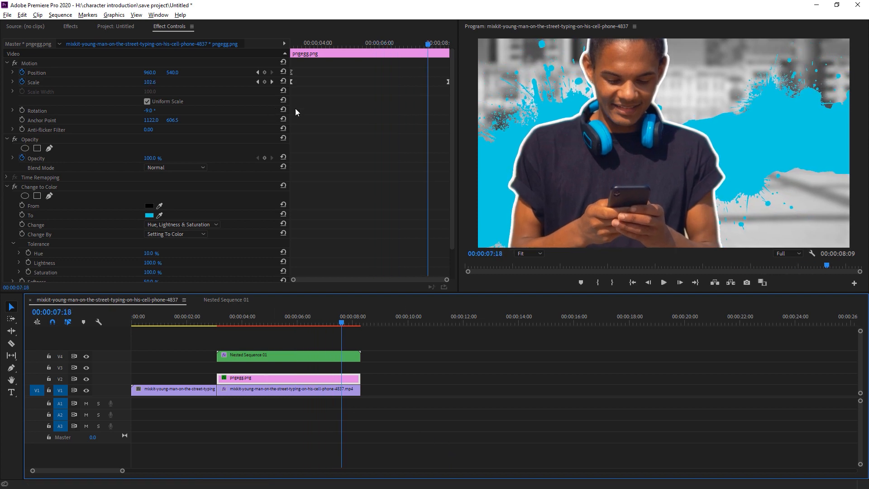
Set the ink splash's starting Scale keyframe at 00:00:03:03 to 140 and play back the animation.
{"action": "left_click_drag", "start_coordinate": [426, 42], "coordinate": [248, 43]}
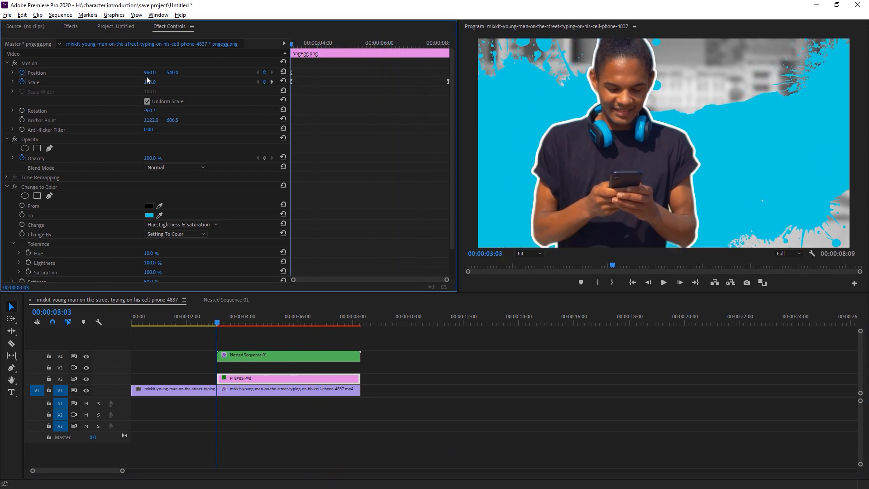
{"action": "type", "text": "139.5"}
{"action": "key", "text": "Return"}
{"action": "key", "text": "space"}
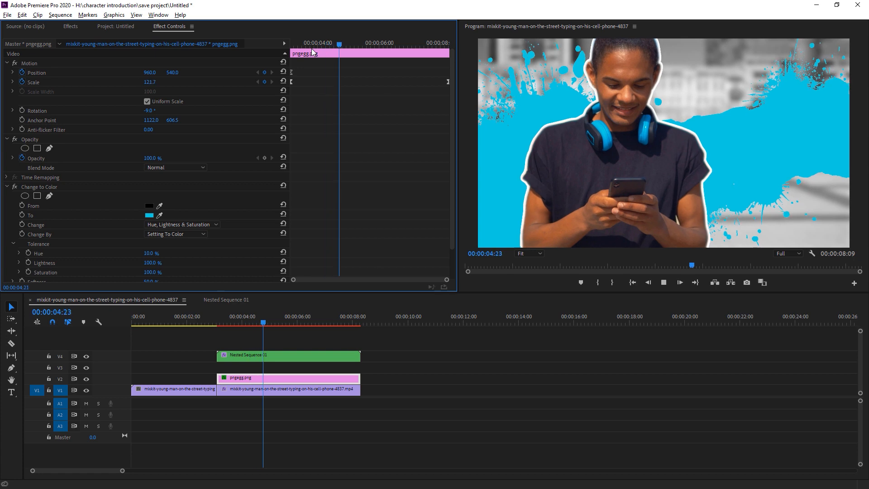
{"action": "key", "text": "space"}
{"action": "left_click_drag", "start_coordinate": [311, 45], "coordinate": [248, 56]}
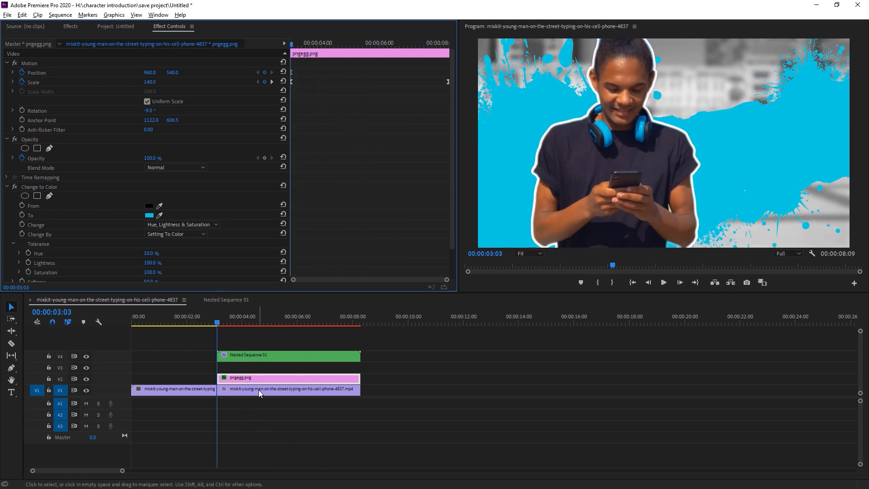
Add the text "MUSIC LOVER" over the man's chest at 00:00:06:17.
{"action": "left_click", "coordinate": [313, 321]}
{"action": "left_click", "coordinate": [12, 392]}
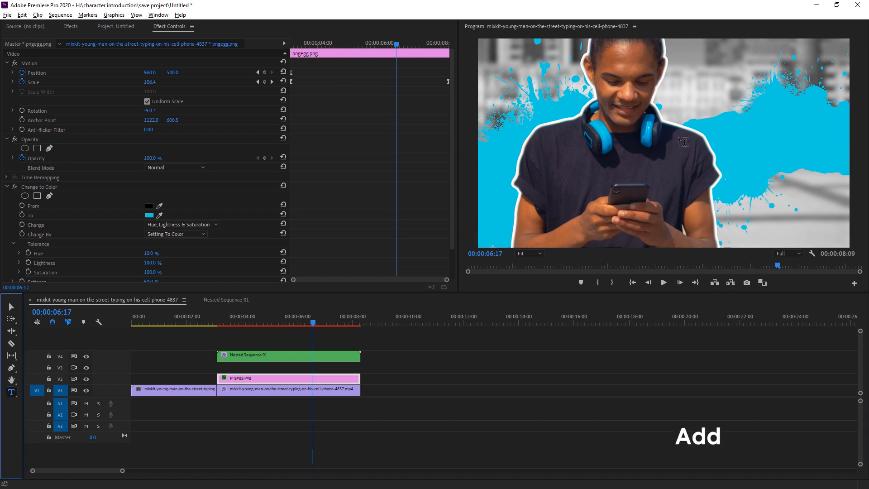
{"action": "left_click", "coordinate": [593, 135]}
{"action": "type", "text": "MU"}
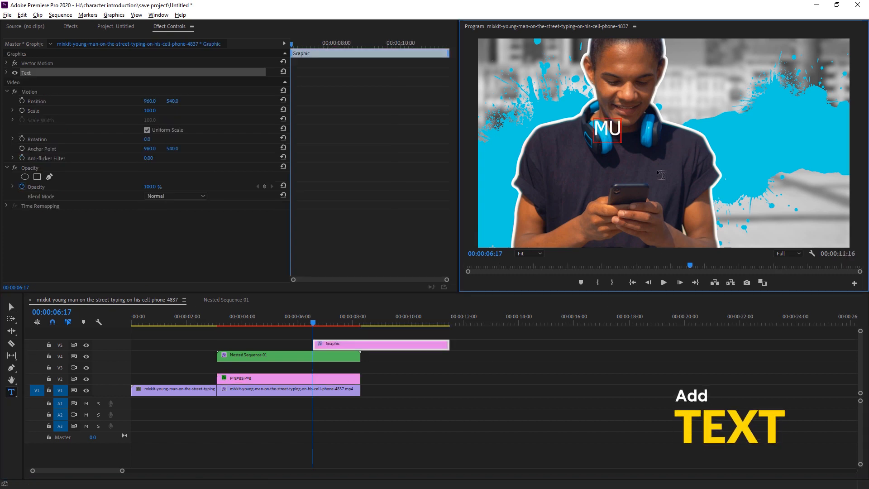
{"action": "type", "text": "SIC LOVER"}
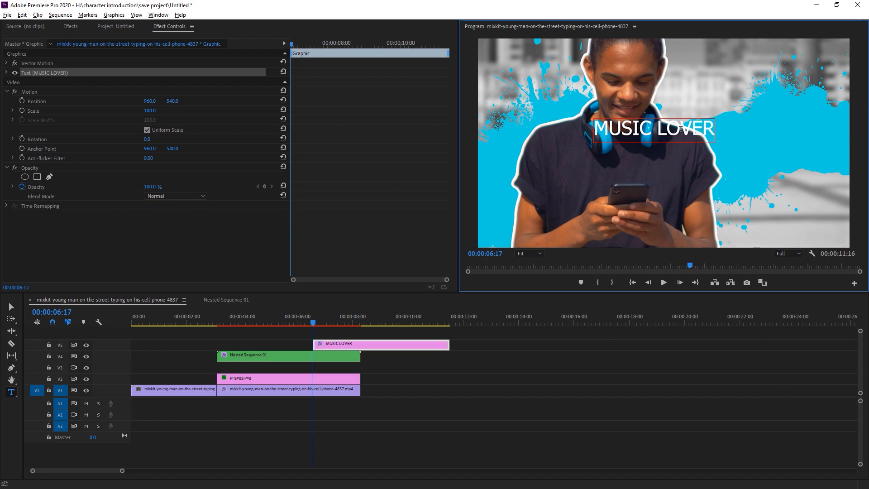
Show the text's editing options in Essential Graphics and resize the workspace to enlarge the program preview.
{"action": "left_click", "coordinate": [158, 15]}
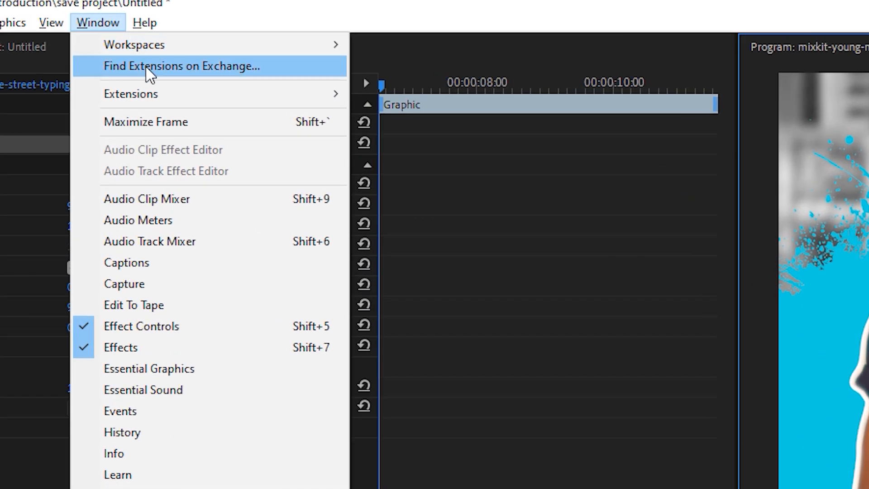
{"action": "left_click", "coordinate": [233, 370]}
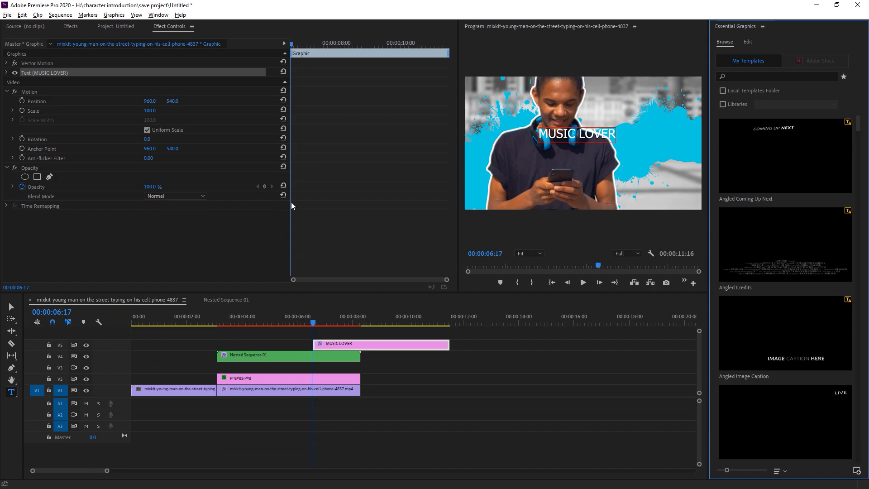
{"action": "left_click_drag", "start_coordinate": [290, 209], "coordinate": [213, 209]}
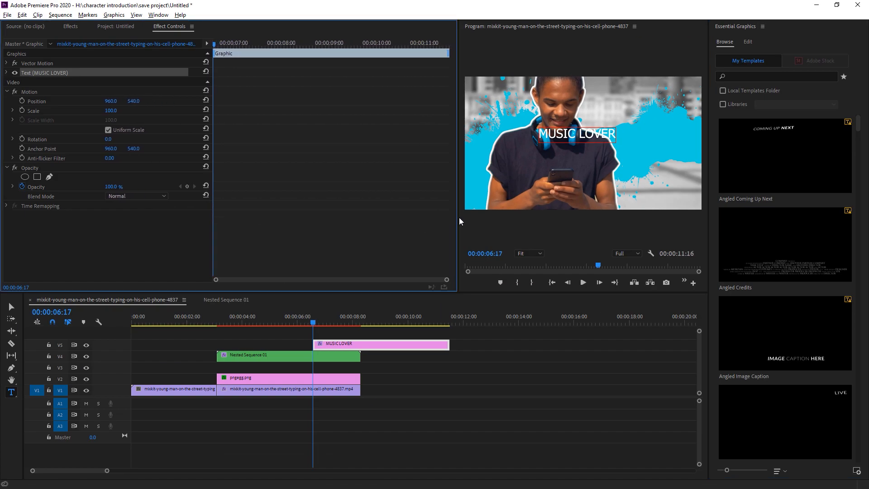
{"action": "left_click_drag", "start_coordinate": [459, 221], "coordinate": [308, 221]}
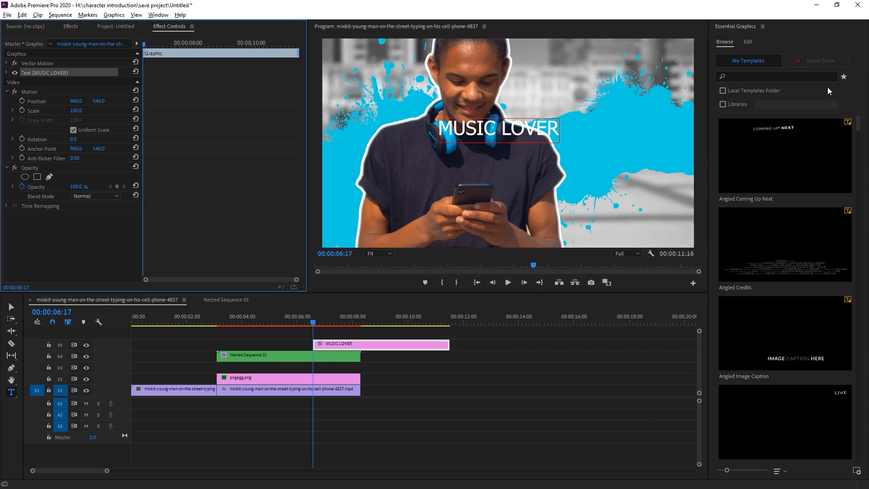
{"action": "left_click", "coordinate": [748, 41]}
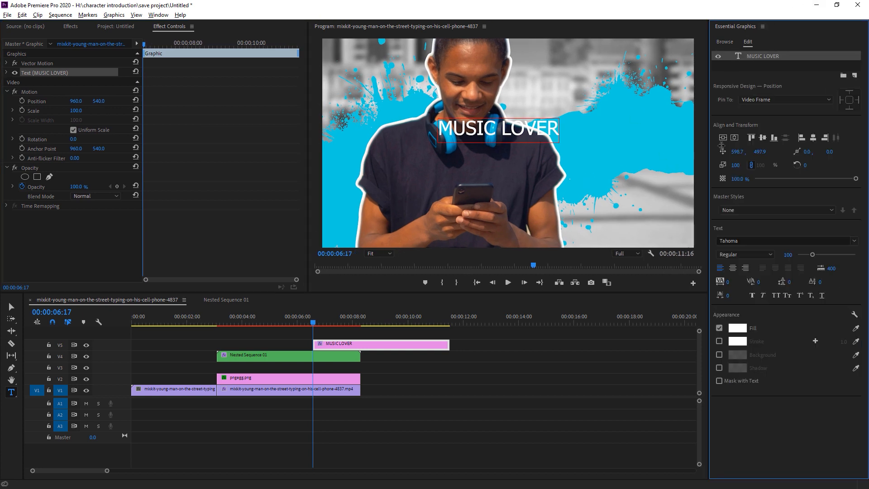
Change the font of the whole "MUSIC LOVER" text to Gill Sans Ultra Bold Condensed.
{"action": "double_click", "coordinate": [516, 128]}
{"action": "left_click", "coordinate": [853, 240]}
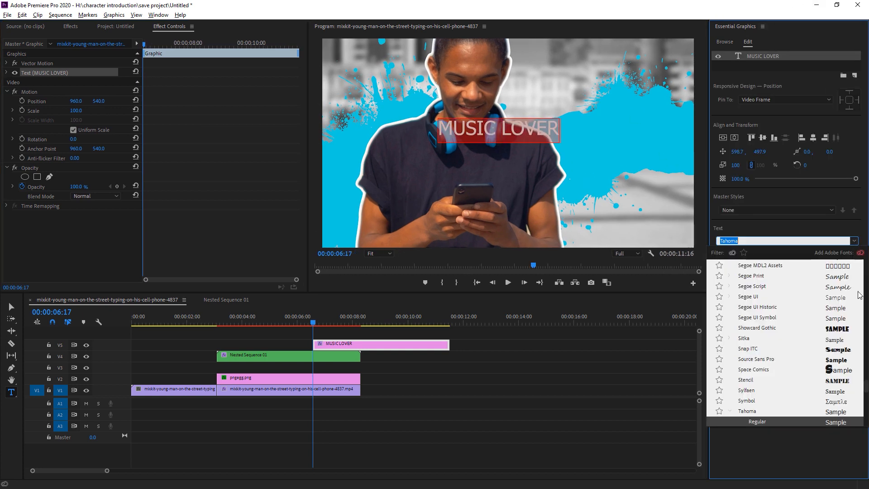
{"action": "scroll", "coordinate": [856, 321], "scroll_direction": "up", "scroll_amount": 10}
{"action": "scroll", "coordinate": [856, 320], "scroll_direction": "up", "scroll_amount": 15}
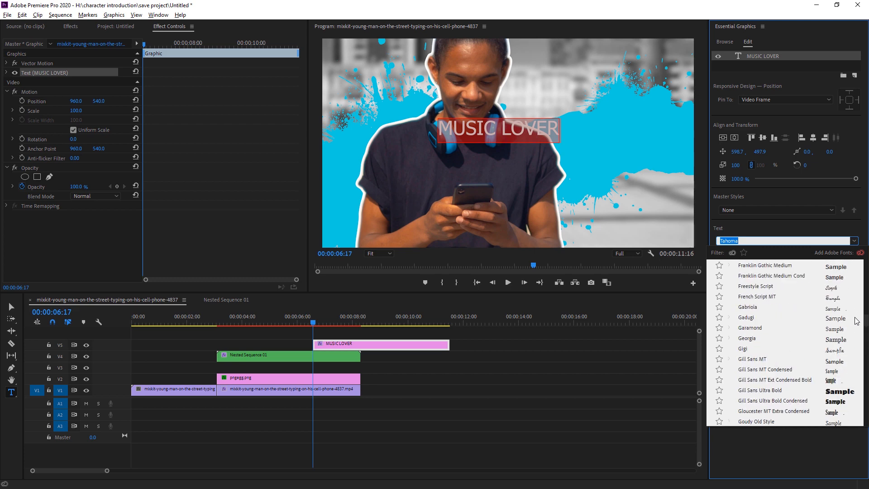
{"action": "scroll", "coordinate": [838, 407], "scroll_direction": "down", "scroll_amount": 3}
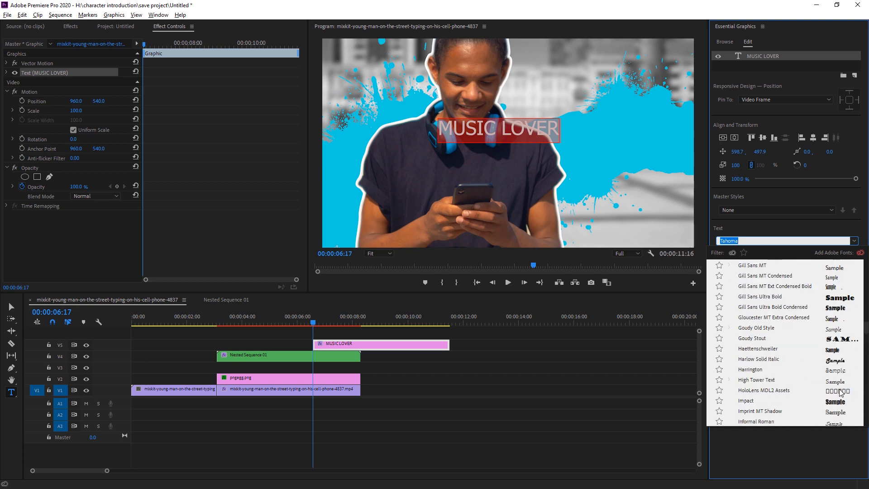
{"action": "left_click", "coordinate": [842, 308]}
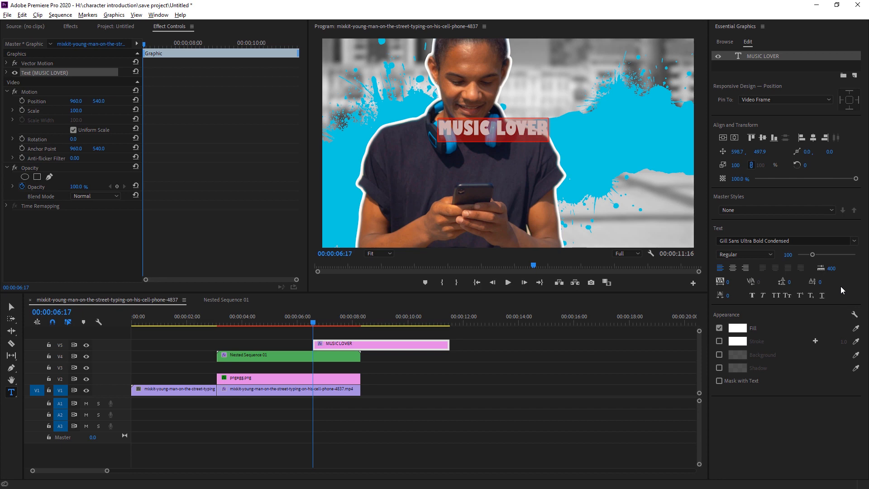
Move the "MUSIC LOVER" text onto the blue splash beside the man by setting its Position to 1458, 557.
{"action": "left_click", "coordinate": [520, 124]}
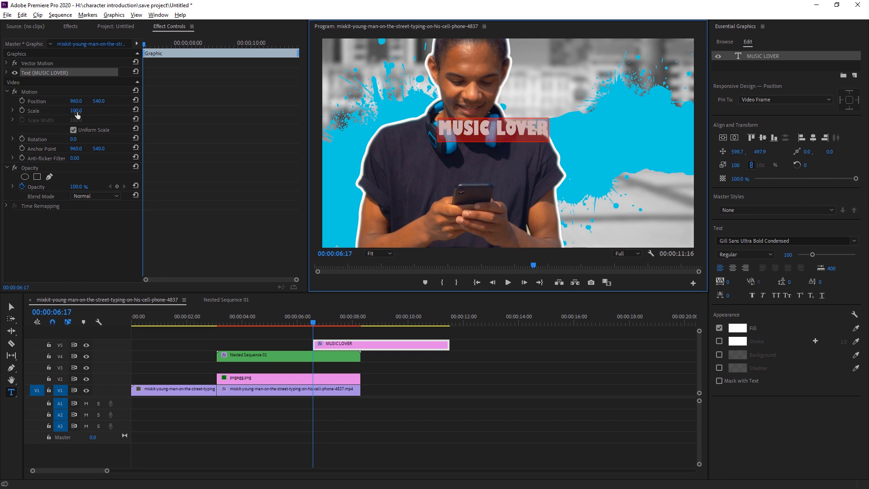
{"action": "left_click_drag", "start_coordinate": [77, 103], "coordinate": [106, 102]}
{"action": "left_click", "coordinate": [577, 124]}
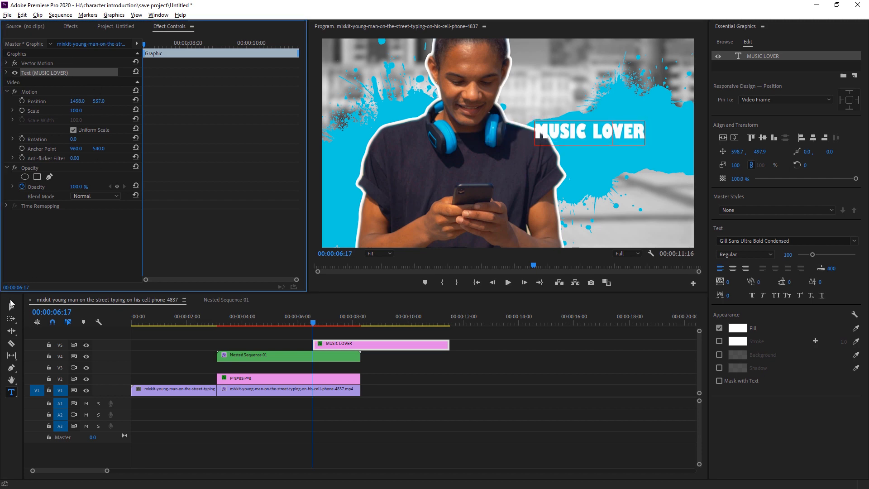
Select the "MUSIC LOVER" text and set its fill color to black (000000).
{"action": "left_click", "coordinate": [11, 306]}
{"action": "left_click", "coordinate": [602, 411]}
{"action": "left_click", "coordinate": [612, 131]}
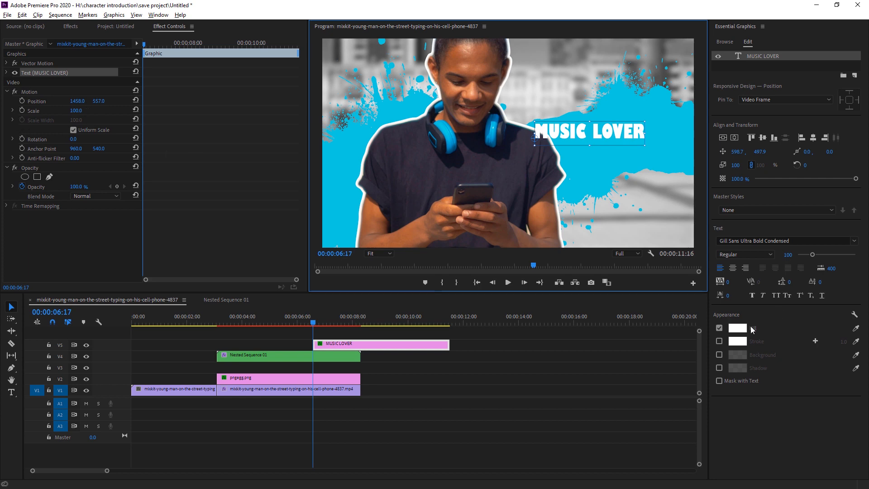
{"action": "left_click", "coordinate": [737, 328]}
{"action": "left_click", "coordinate": [432, 183]}
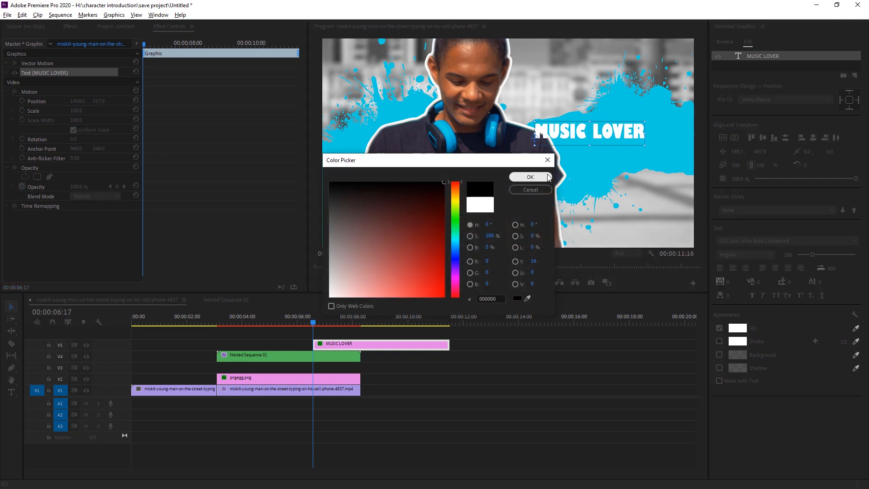
{"action": "left_click", "coordinate": [544, 178]}
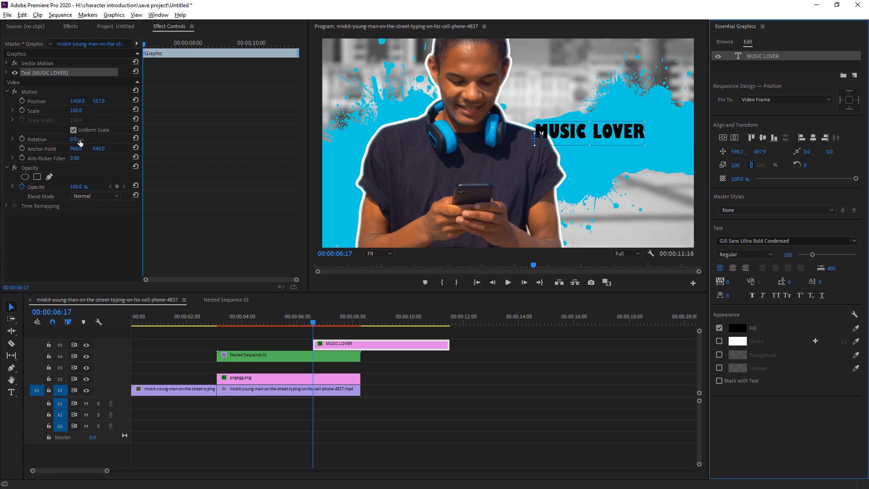
Shift the "MUSIC LOVER" text to Position 1614, 557, scale it to 124, rotate it to -9° and nudge it into place on the splash.
{"action": "left_click_drag", "start_coordinate": [76, 101], "coordinate": [93, 124]}
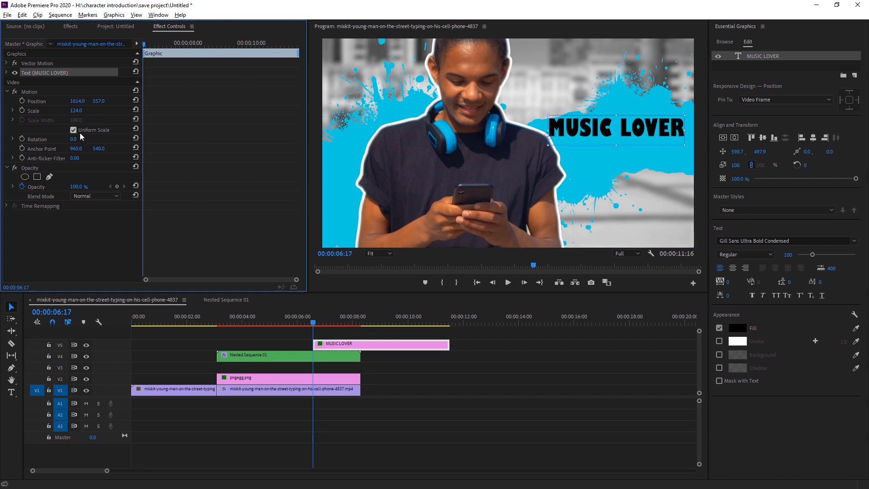
{"action": "left_click_drag", "start_coordinate": [74, 139], "coordinate": [70, 140]}
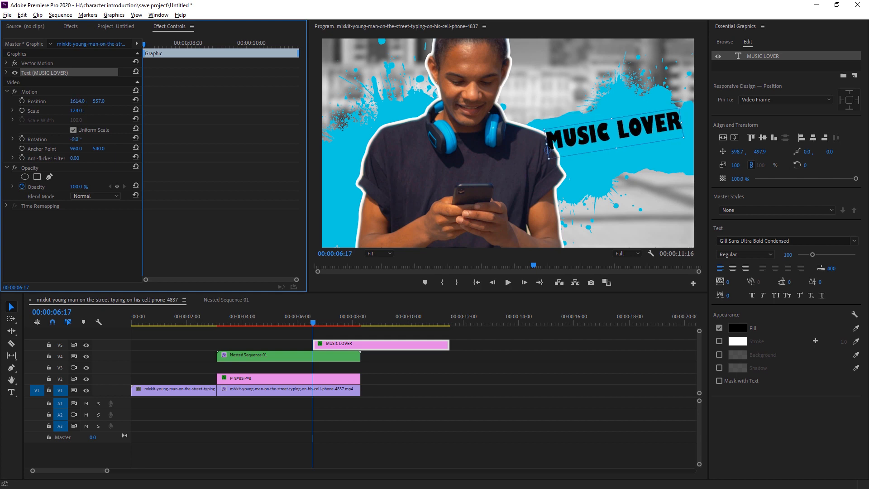
{"action": "left_click_drag", "start_coordinate": [654, 128], "coordinate": [663, 131]}
Place the "MUSIC LOVER" clip on V3 beneath Nested Sequence 01, match its start and end, and nudge the text to 634.7, 514.9.
{"action": "left_click_drag", "start_coordinate": [372, 343], "coordinate": [276, 366]}
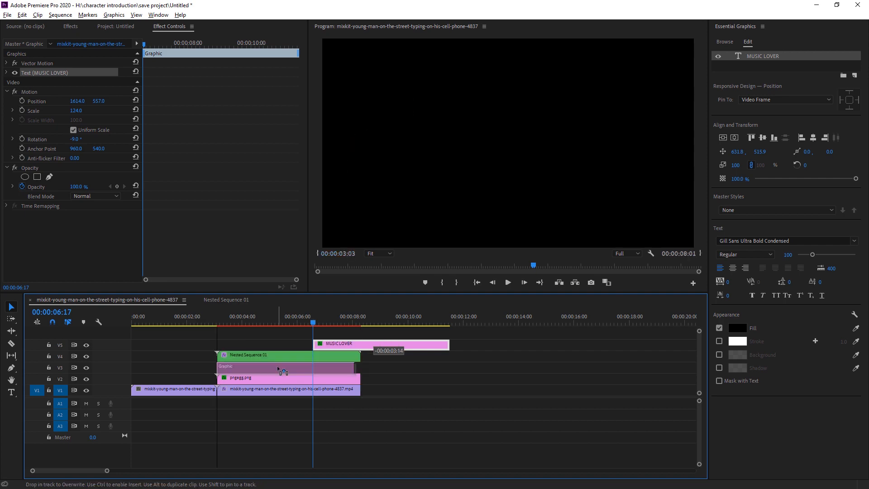
{"action": "left_click_drag", "start_coordinate": [353, 366], "coordinate": [360, 366]}
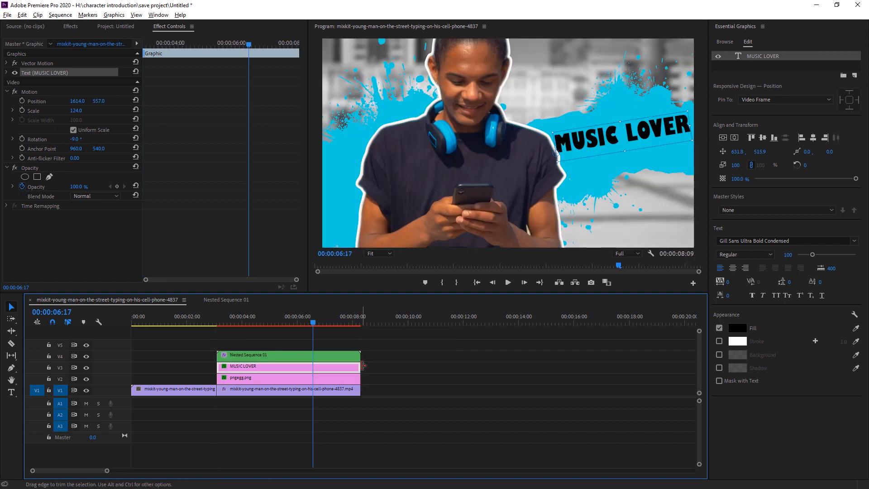
{"action": "mouse_move", "coordinate": [635, 138]}
{"action": "left_mouse_down"}
{"action": "mouse_move", "coordinate": [643, 138]}
{"action": "mouse_move", "coordinate": [635, 137]}
{"action": "left_mouse_up"}
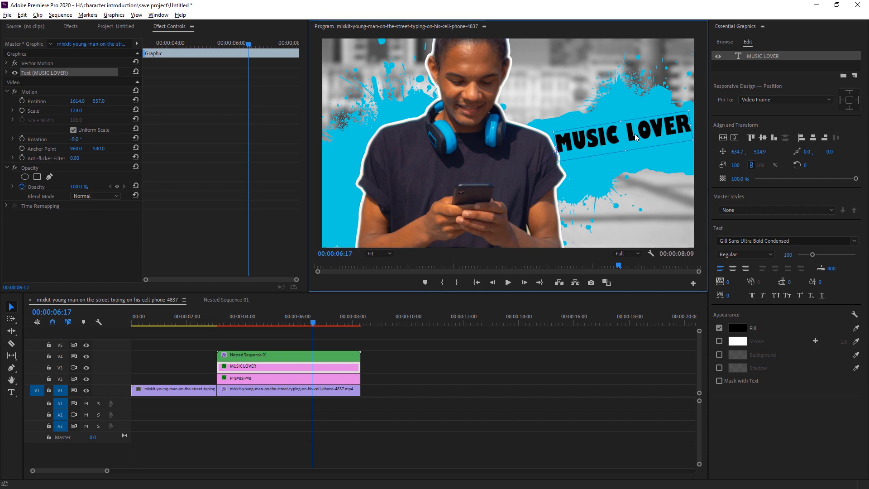
Enable Position and Scale keyframing for the "MUSIC LOVER" graphic at its clip start, 00:00:03:03.
{"action": "left_click_drag", "start_coordinate": [240, 41], "coordinate": [103, 47]}
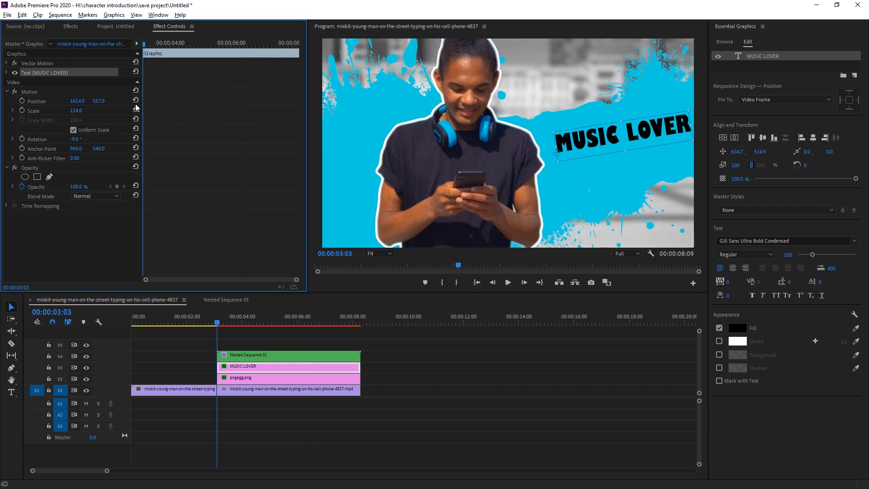
{"action": "left_click", "coordinate": [22, 111]}
{"action": "left_click", "coordinate": [22, 100]}
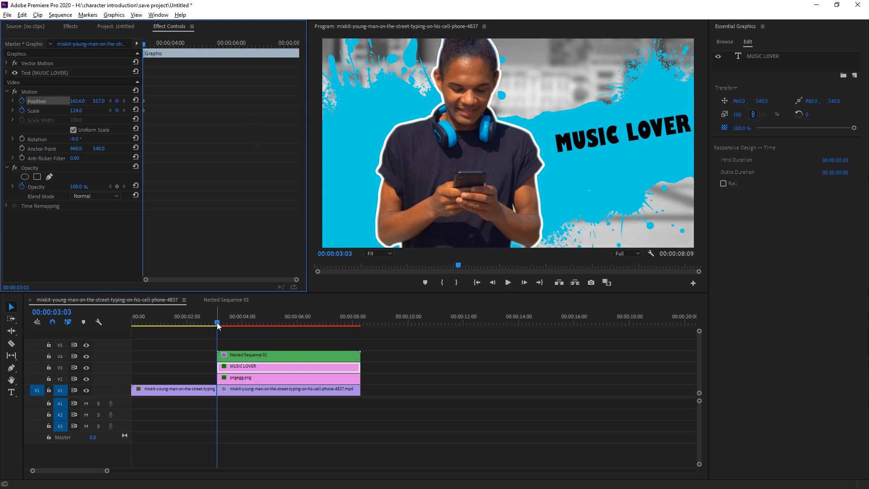
{"action": "left_click_drag", "start_coordinate": [218, 326], "coordinate": [241, 330]}
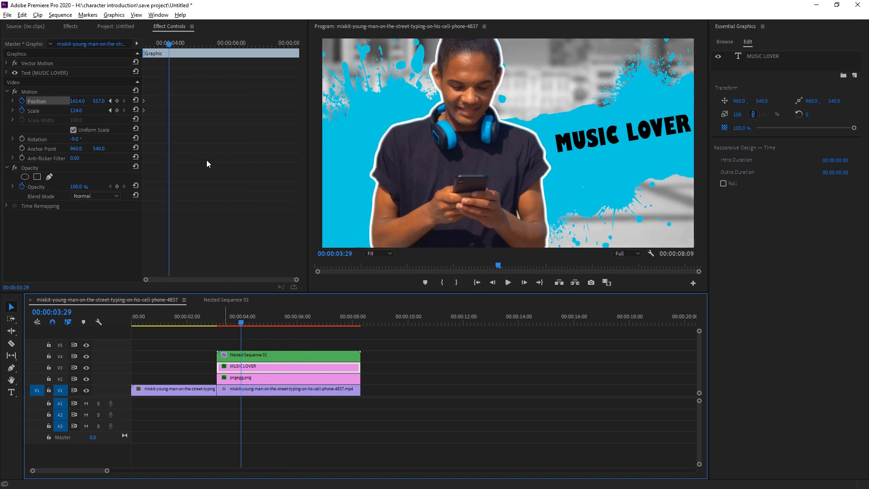
{"action": "left_click_drag", "start_coordinate": [167, 44], "coordinate": [55, 47]}
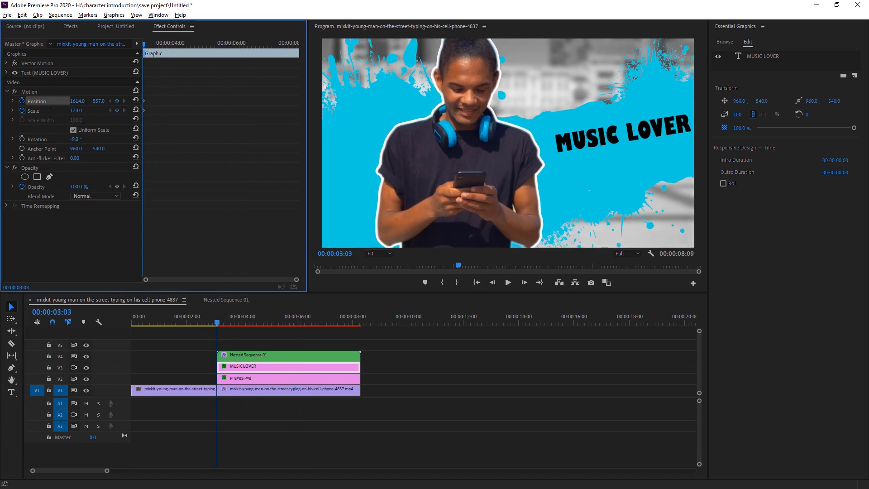
Animate the title graphic's Scale down to 113 with a keyframe at the end of the clip and preview the animation.
{"action": "mouse_move", "coordinate": [76, 110]}
{"action": "left_mouse_down"}
{"action": "mouse_move", "coordinate": [62, 110]}
{"action": "mouse_move", "coordinate": [76, 110]}
{"action": "left_mouse_up"}
{"action": "left_click_drag", "start_coordinate": [146, 45], "coordinate": [246, 70]}
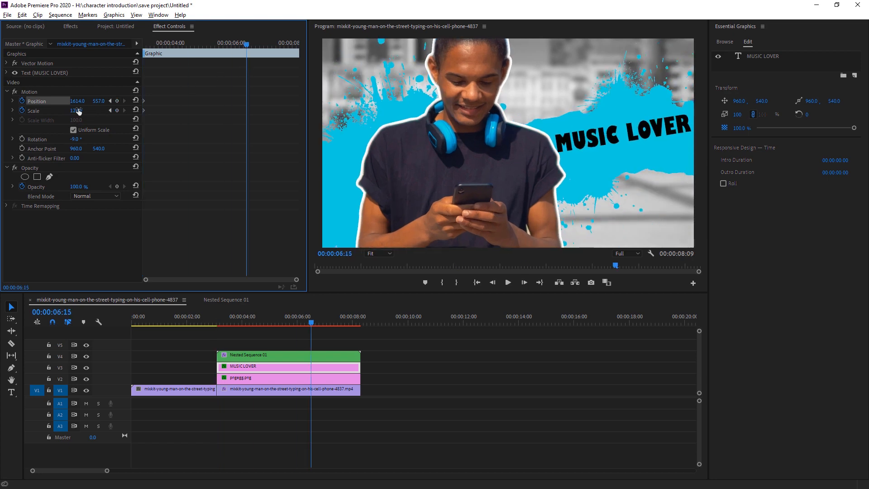
{"action": "left_click_drag", "start_coordinate": [78, 111], "coordinate": [73, 111]}
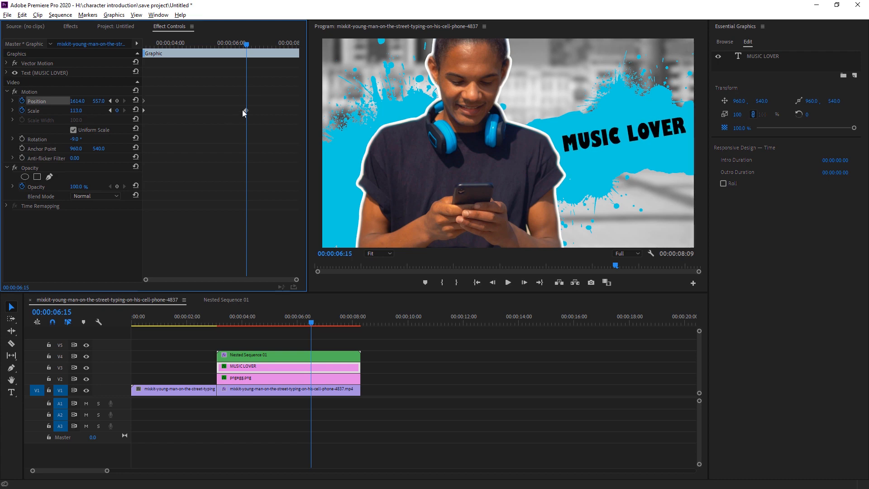
{"action": "left_click_drag", "start_coordinate": [246, 110], "coordinate": [311, 111]}
{"action": "left_click_drag", "start_coordinate": [247, 45], "coordinate": [103, 48]}
{"action": "key", "text": "space"}
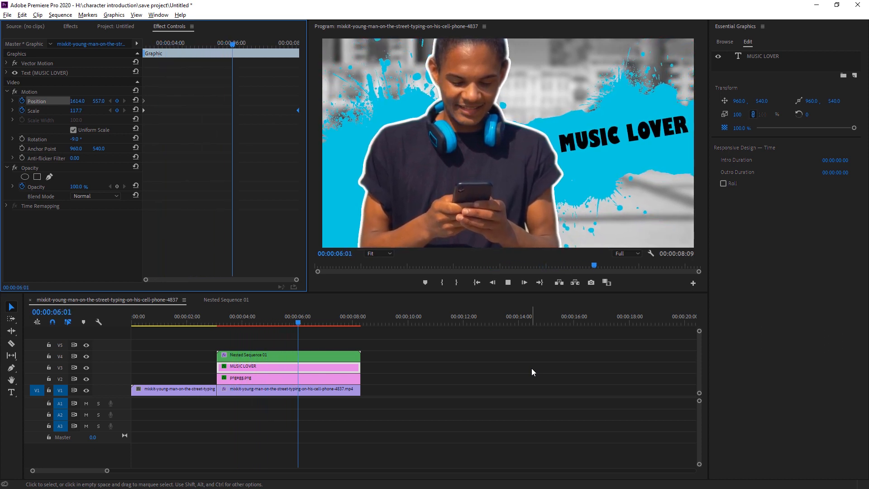
{"action": "key", "text": "space"}
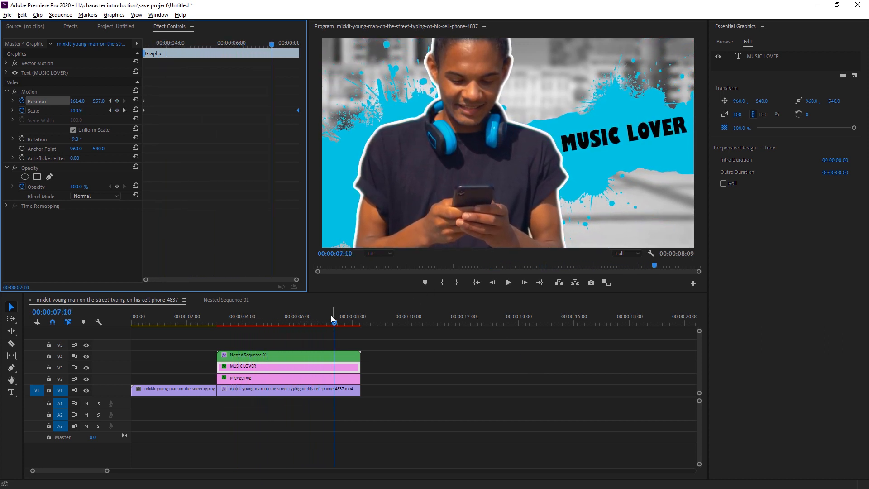
Move the ending Scale keyframe to 00:00:07:18 and animate Position from 1521, 557 at the clip start to 1673, 557 there, and preview.
{"action": "left_click", "coordinate": [282, 365]}
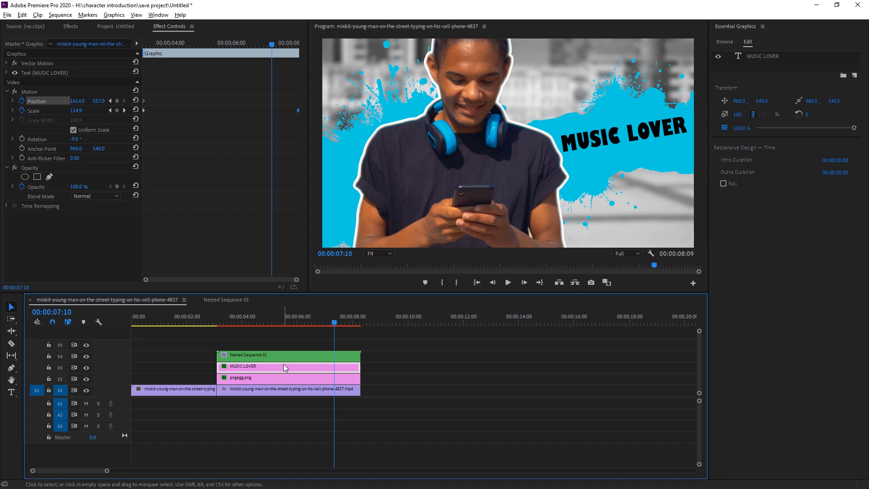
{"action": "left_click_drag", "start_coordinate": [300, 110], "coordinate": [279, 110]}
{"action": "left_click", "coordinate": [281, 47]}
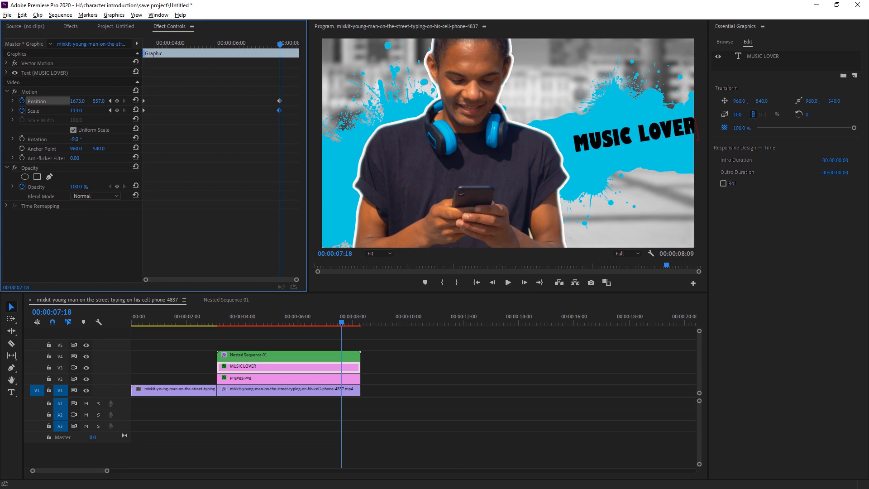
{"action": "left_click_drag", "start_coordinate": [280, 47], "coordinate": [30, 56]}
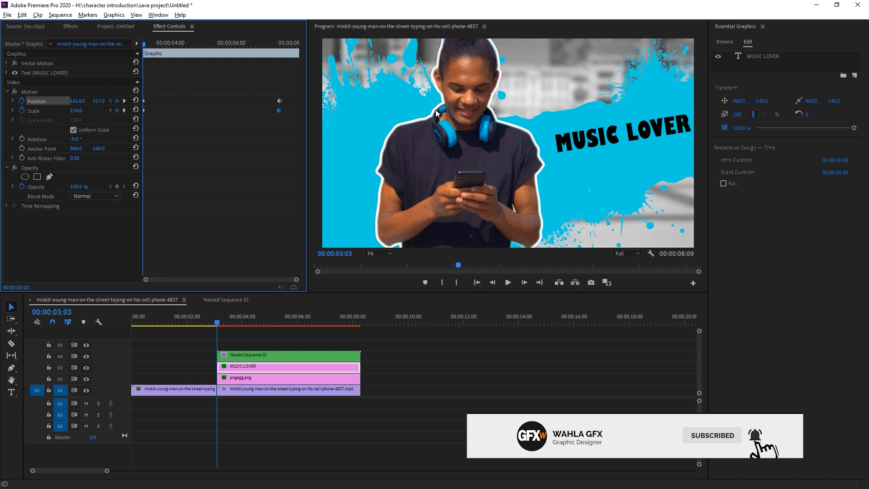
{"action": "left_click_drag", "start_coordinate": [79, 101], "coordinate": [38, 102]}
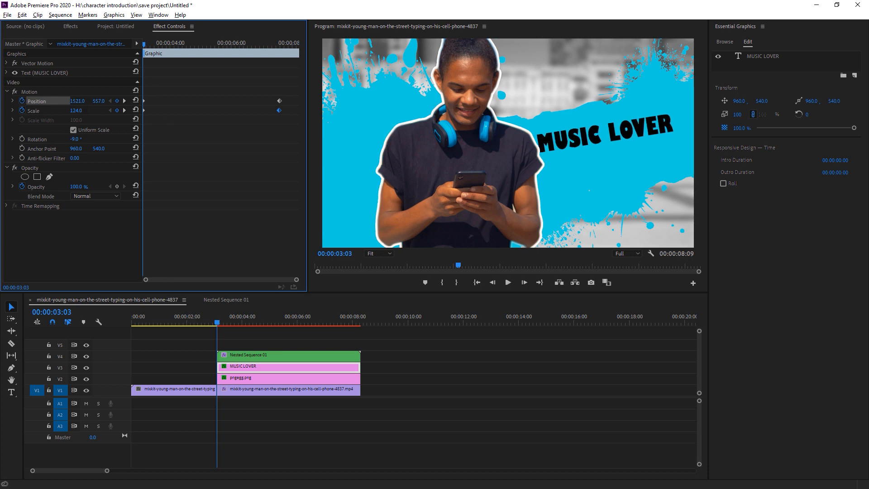
{"action": "key", "text": "space"}
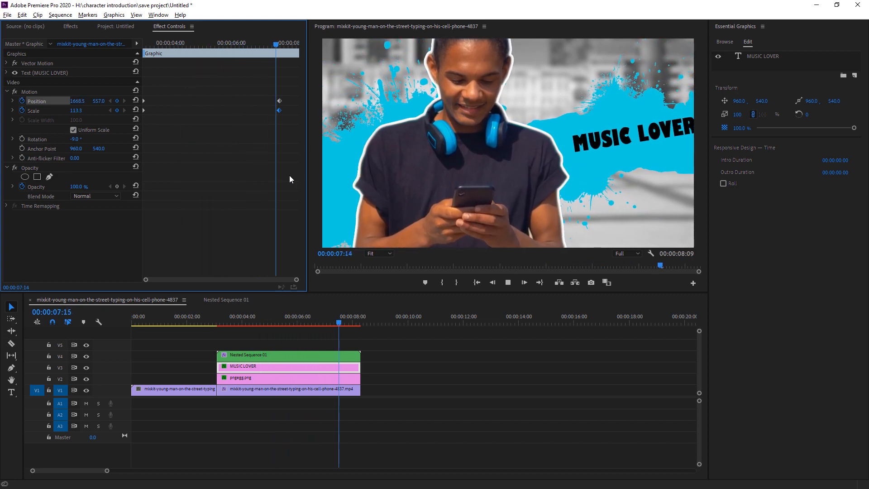
{"action": "left_click", "coordinate": [214, 322]}
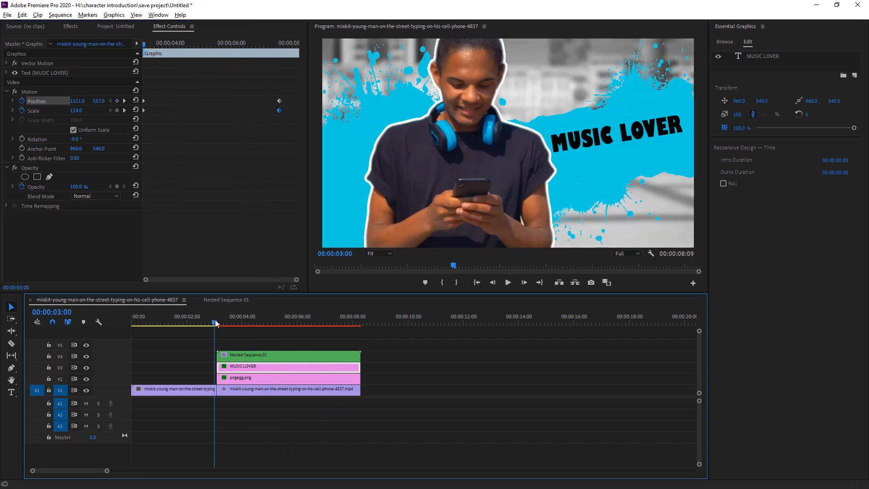
Add a white (FFFFFF) stroke of width 19 to the "MUSIC LOVER" text and enlarge the text layer to 108%.
{"action": "left_click", "coordinate": [260, 322]}
{"action": "left_click", "coordinate": [774, 54]}
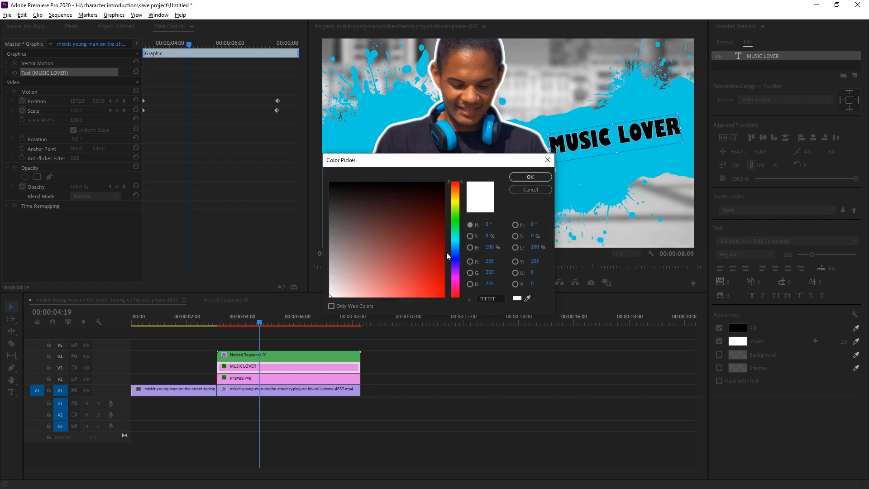
{"action": "left_click", "coordinate": [530, 176]}
{"action": "left_click_drag", "start_coordinate": [844, 345], "coordinate": [852, 344]}
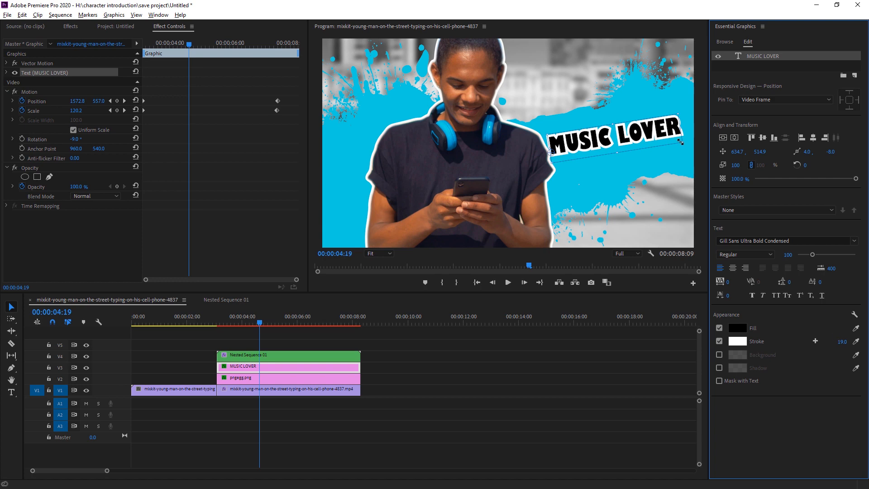
{"action": "mouse_move", "coordinate": [680, 142]}
{"action": "left_mouse_down"}
{"action": "mouse_move", "coordinate": [688, 141]}
{"action": "mouse_move", "coordinate": [672, 145]}
{"action": "left_mouse_up"}
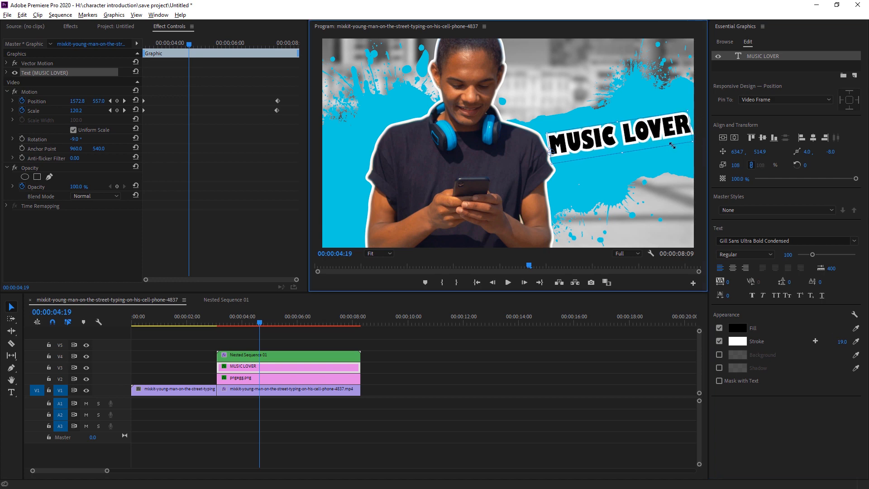
Play the sequence from just before the title clip to review the animated outlined text.
{"action": "left_click", "coordinate": [210, 319]}
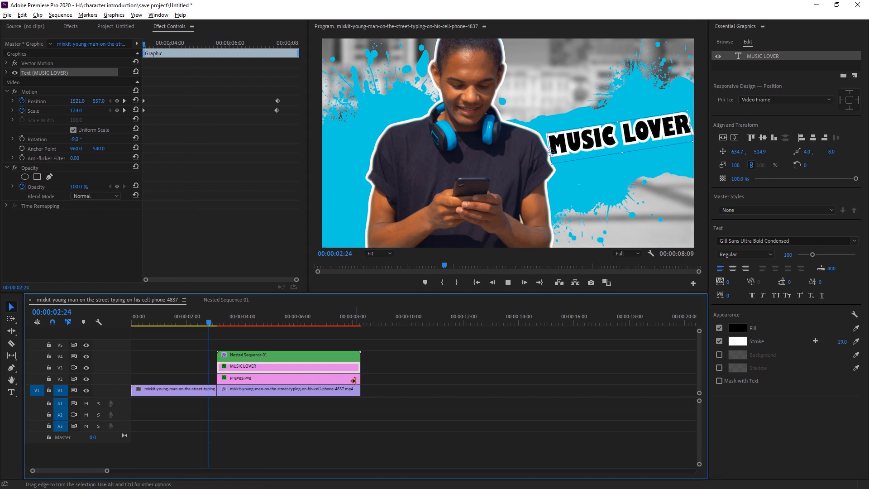
{"action": "key", "text": "space"}
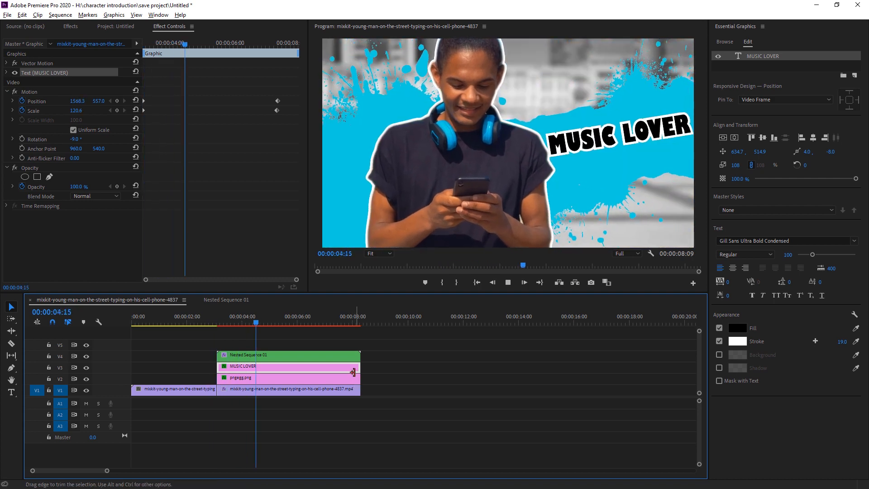
{"action": "key", "text": "space"}
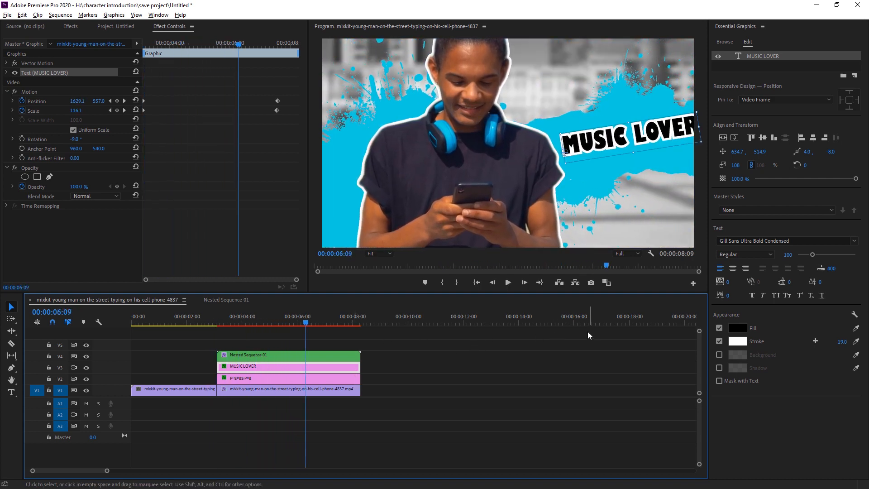
{"action": "key", "text": "space"}
{"action": "key", "text": "space"}
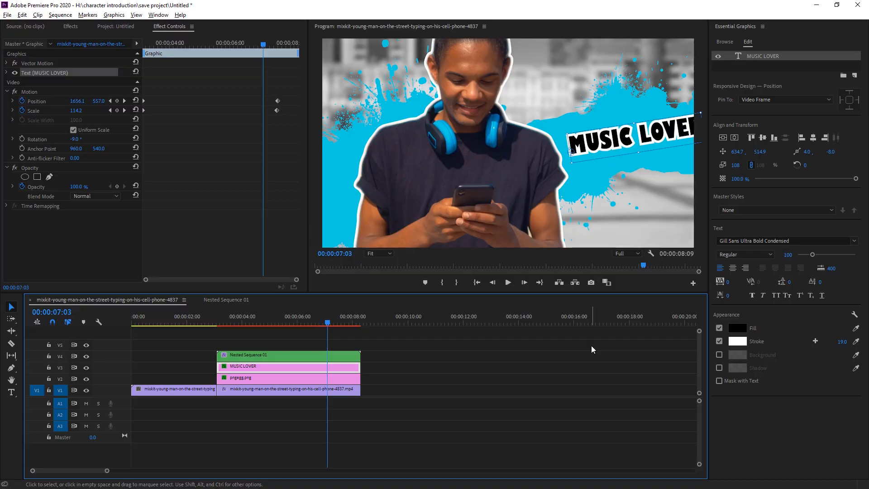